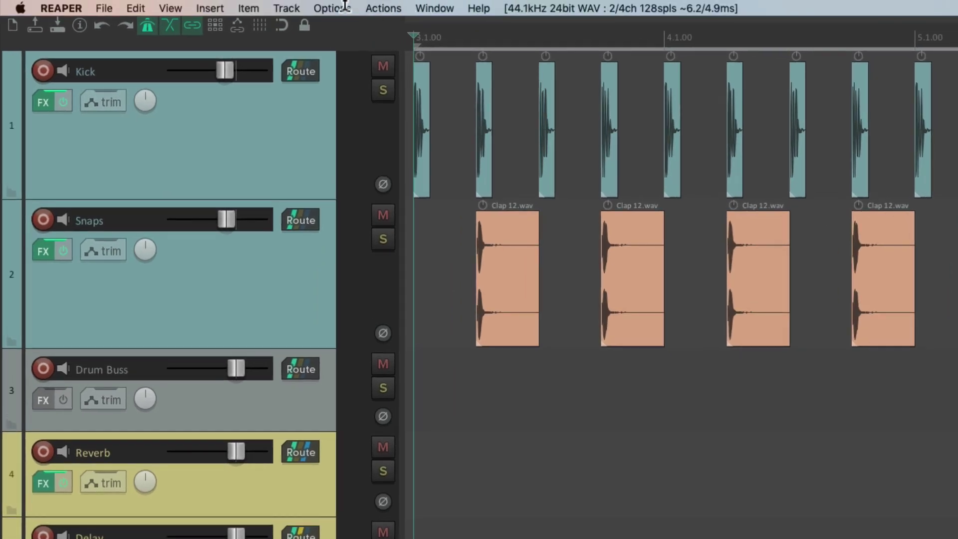
# Bring up the Track/Send Defaults page in Preferences
pyautogui.click(292, 7)
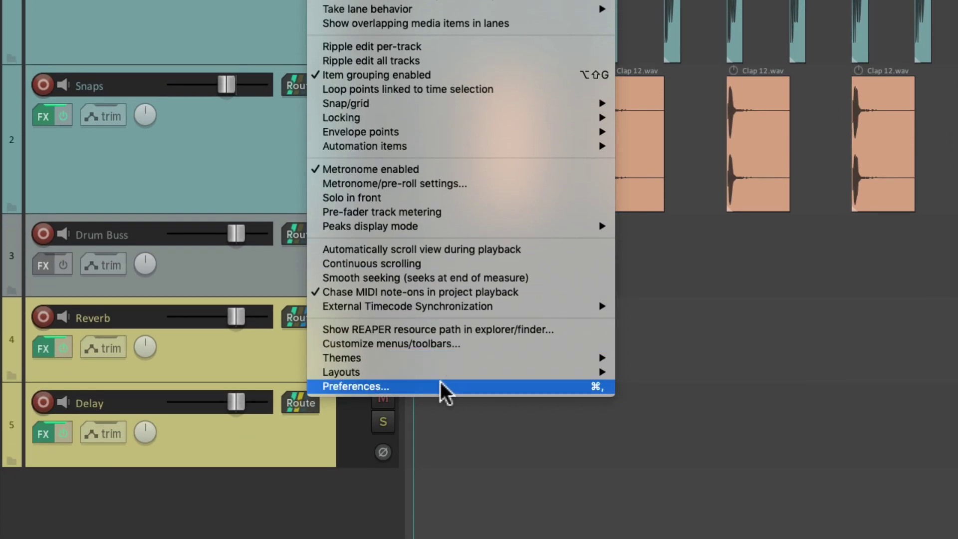
pyautogui.click(440, 385)
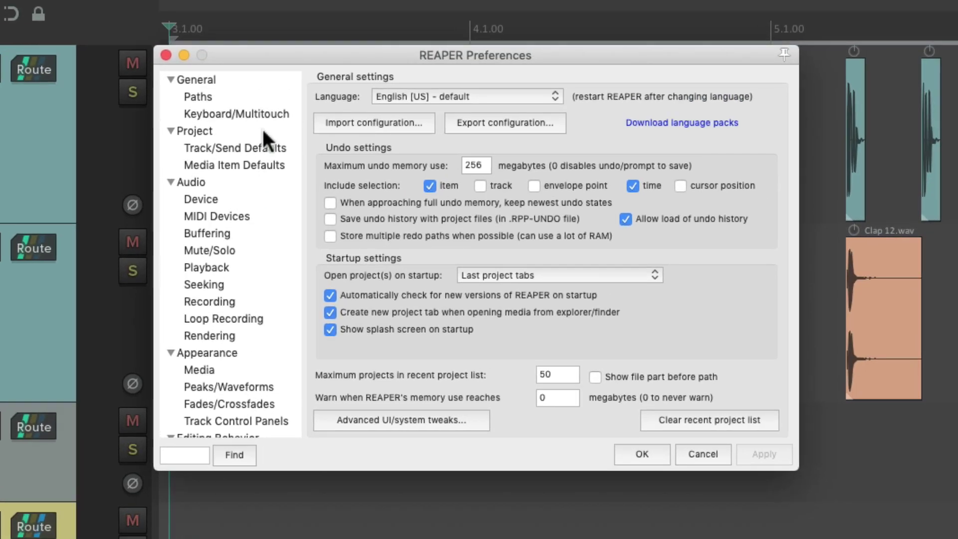
pyautogui.click(287, 143)
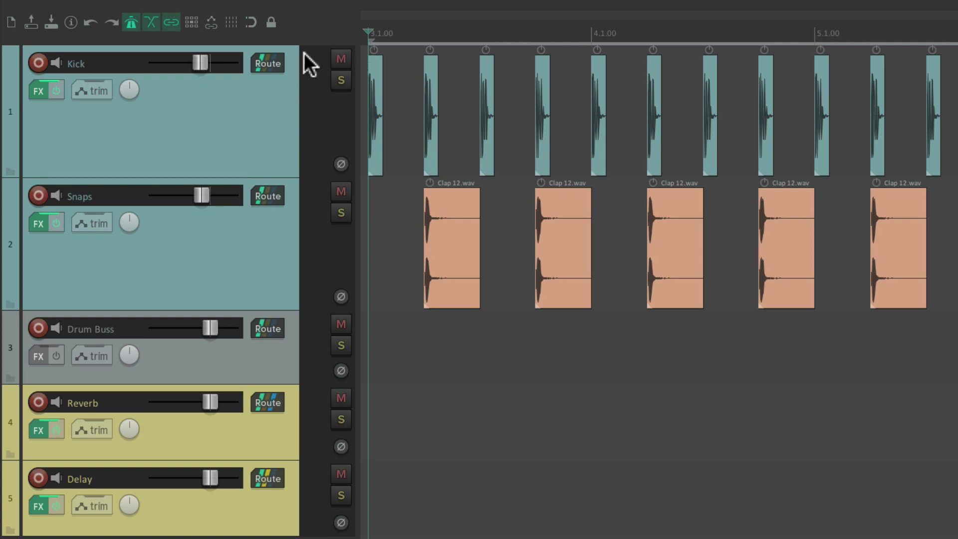
# Add a Kick send to Drum Buss, reset it to +0.00 dB, and disable Kick's master send
pyautogui.click(280, 67)
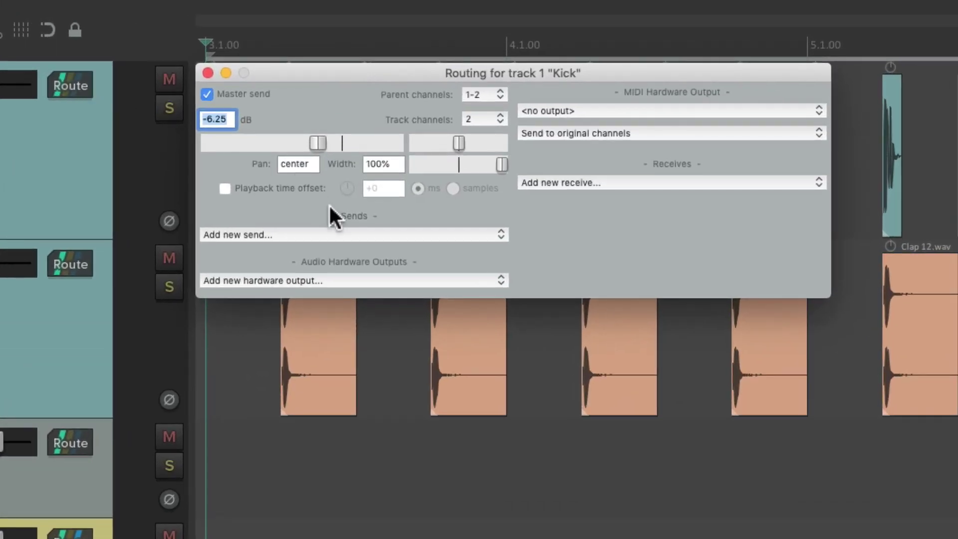
pyautogui.click(356, 241)
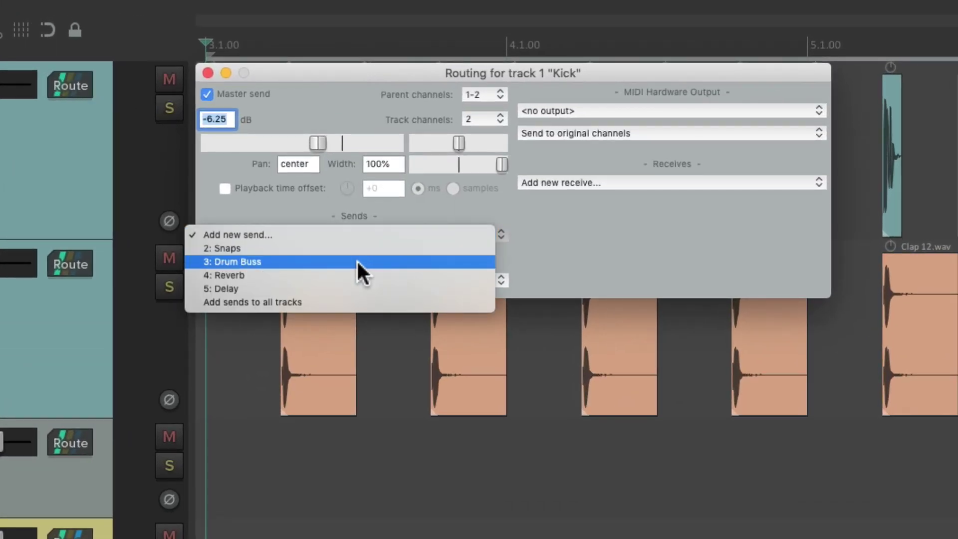
pyautogui.click(357, 261)
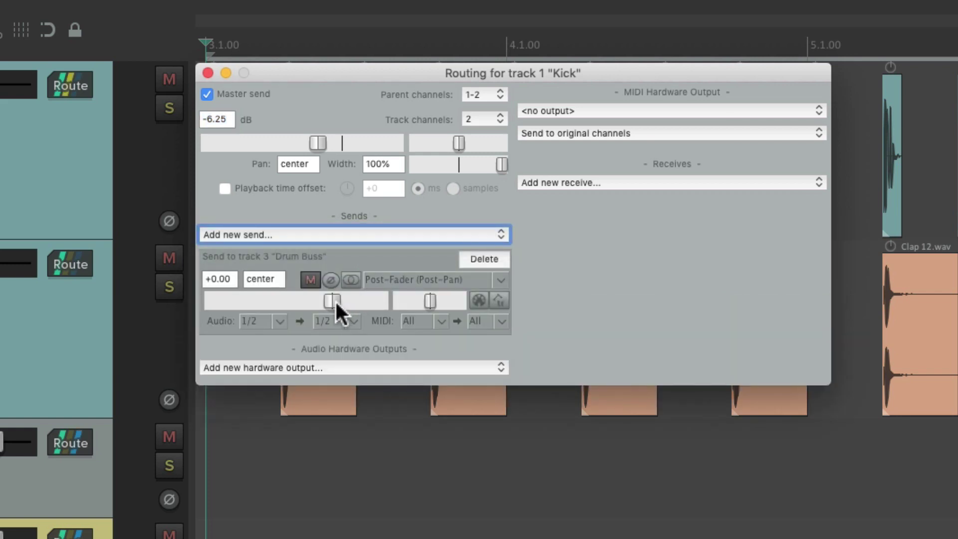
pyautogui.moveTo(334, 300); pyautogui.dragTo(366, 301)
pyautogui.doubleClick(363, 298)
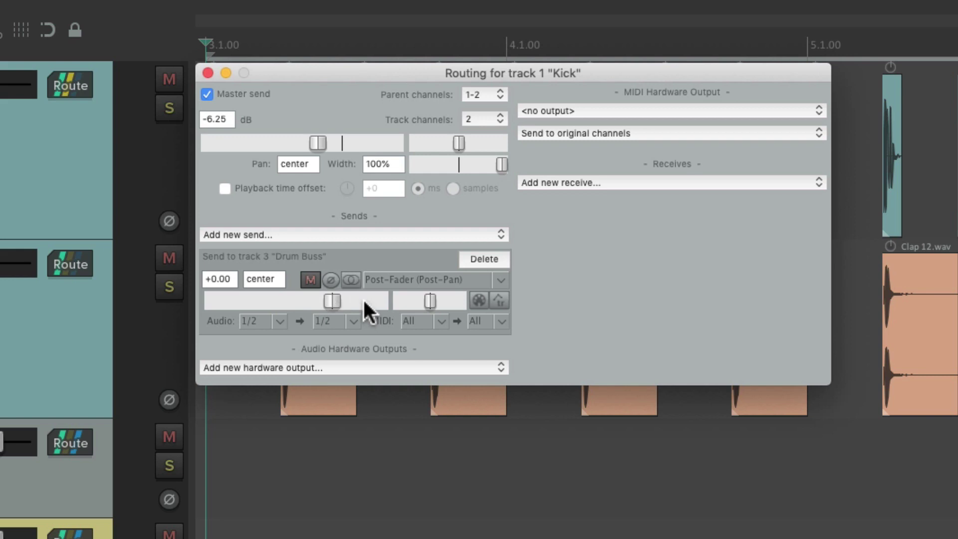
pyautogui.click(207, 94)
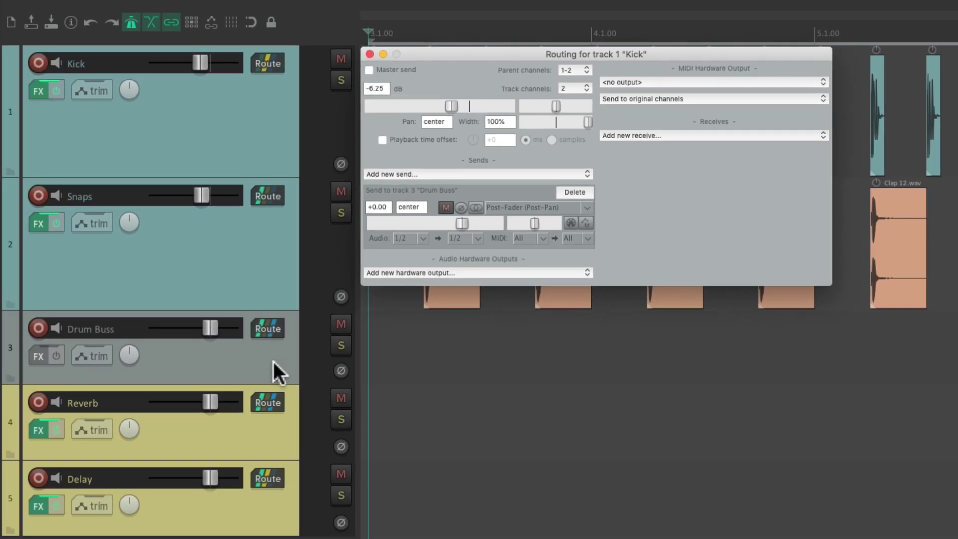
pyautogui.press('Escape')
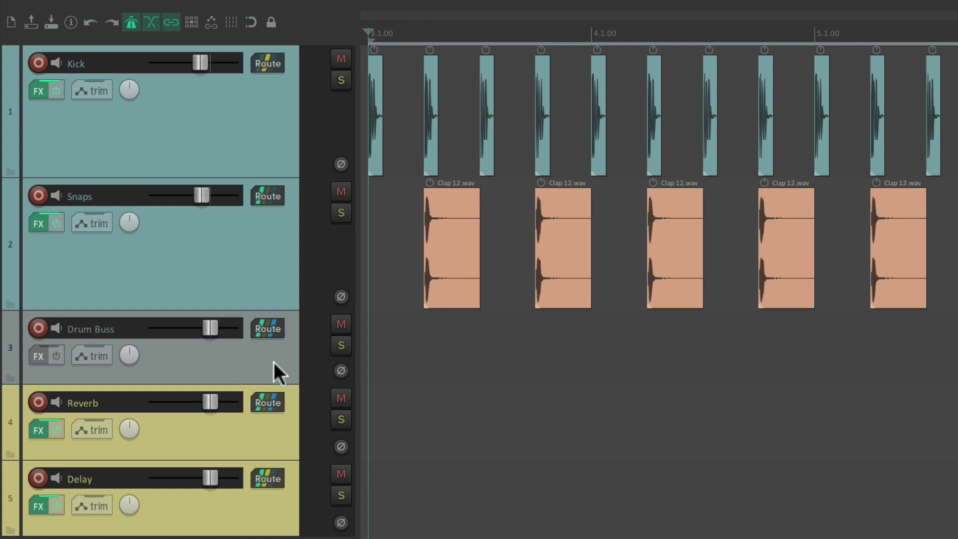
# Route Snaps to Drum Buss at +0.00 dB with its master send switched off
pyautogui.click(278, 196)
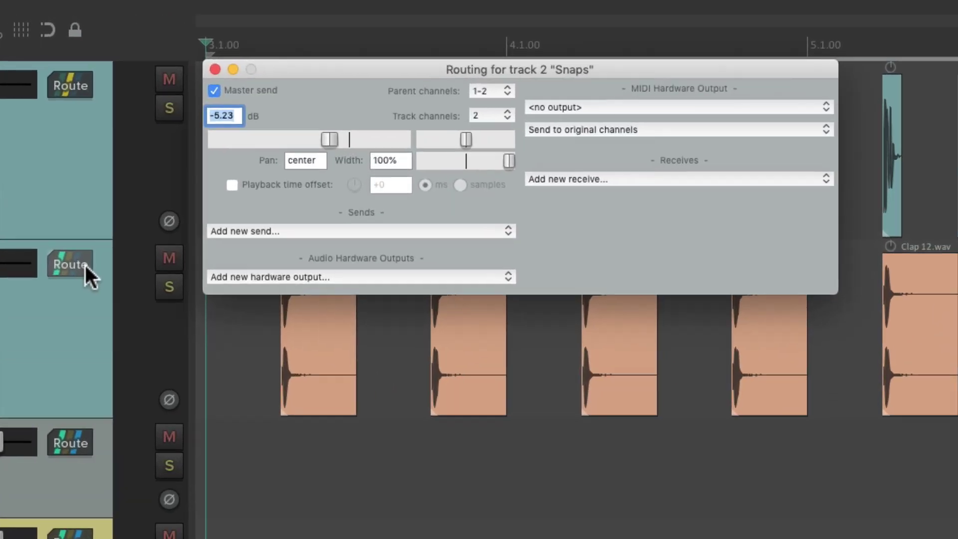
pyautogui.click(483, 168)
pyautogui.click(370, 257)
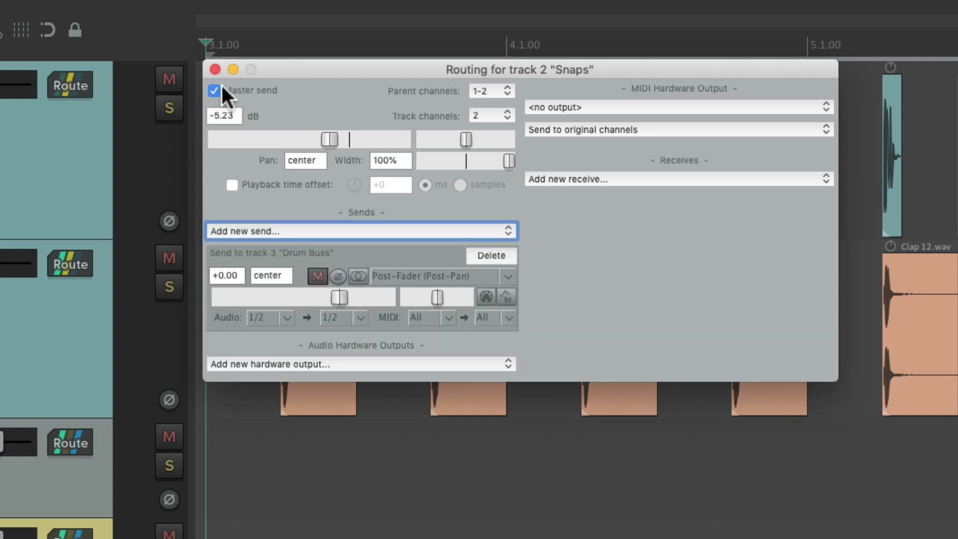
pyautogui.click(214, 90)
pyautogui.press('Escape')
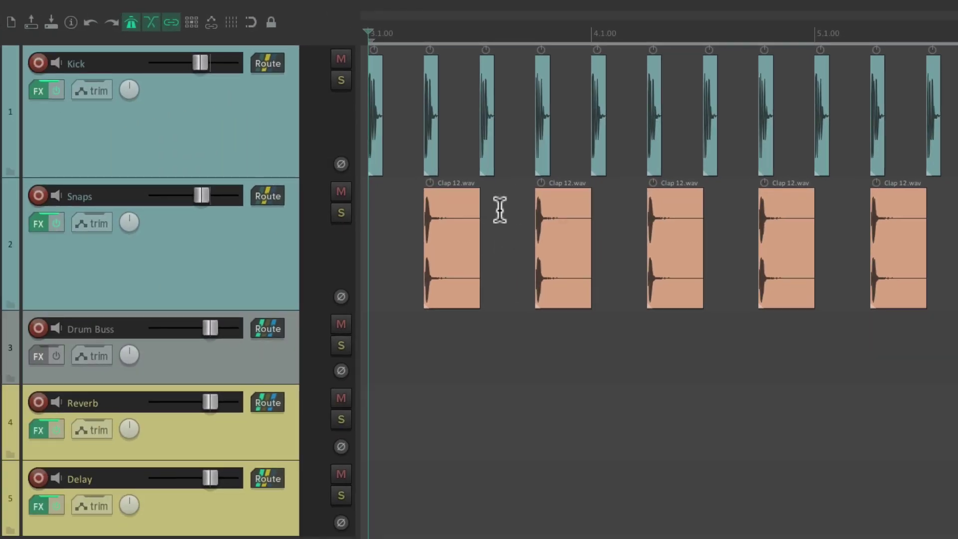
# Play the mix, muting and unmuting Drum Buss to check the new sends
pyautogui.press('space')
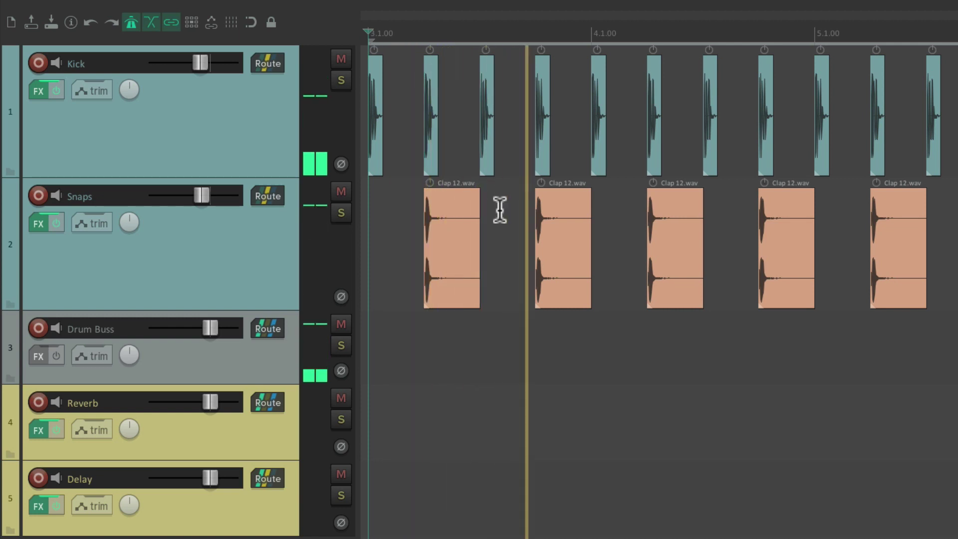
pyautogui.press('space')
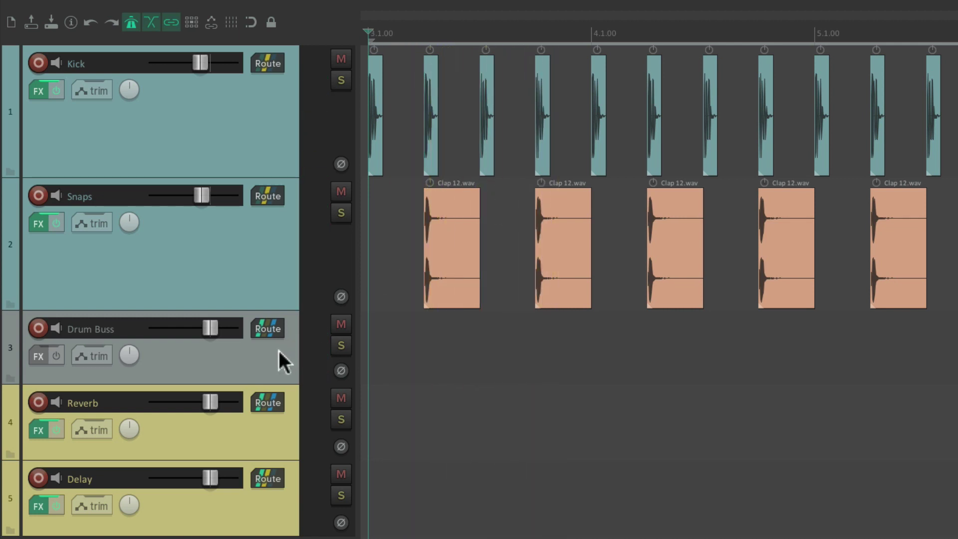
pyautogui.click(335, 322)
pyautogui.press('space')
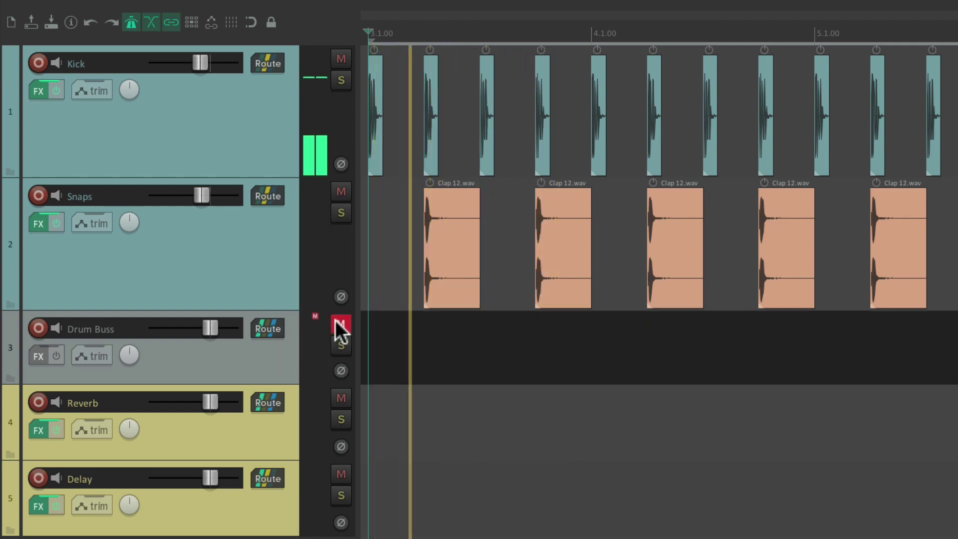
pyautogui.click(335, 322)
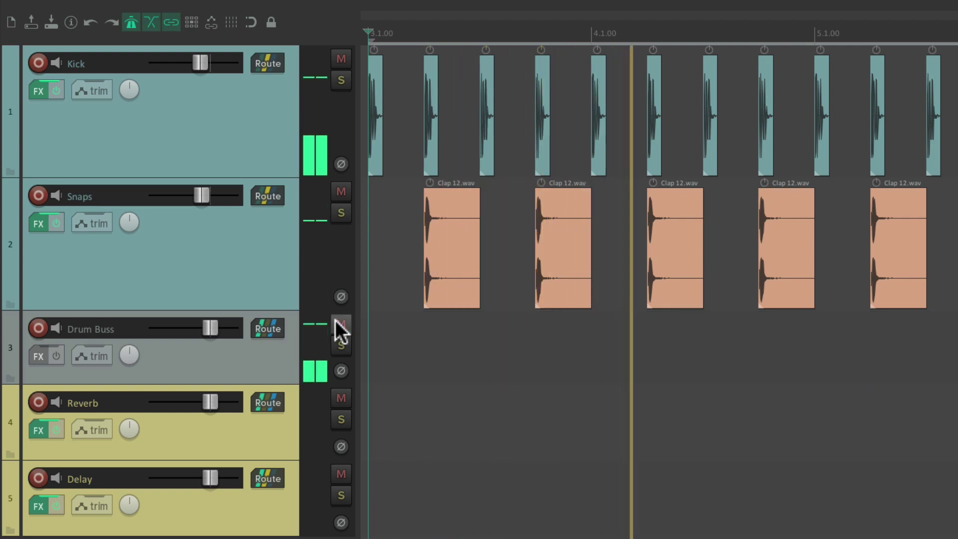
pyautogui.press('space')
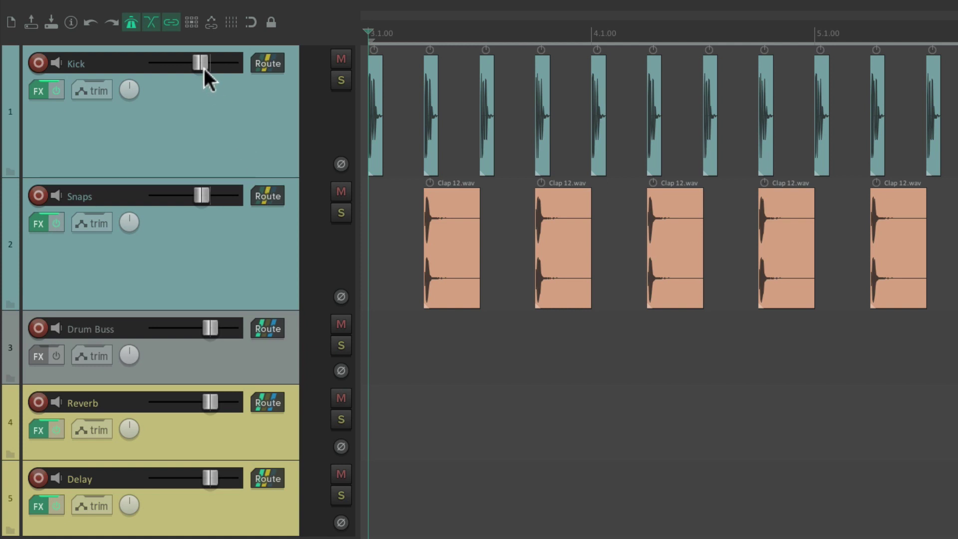
# Pull Kick and Snaps volume down together during playback, then reopen Snaps' routing
pyautogui.click(245, 127)
pyautogui.keyDown('ctrl'); pyautogui.click(256, 259); pyautogui.keyUp('ctrl')
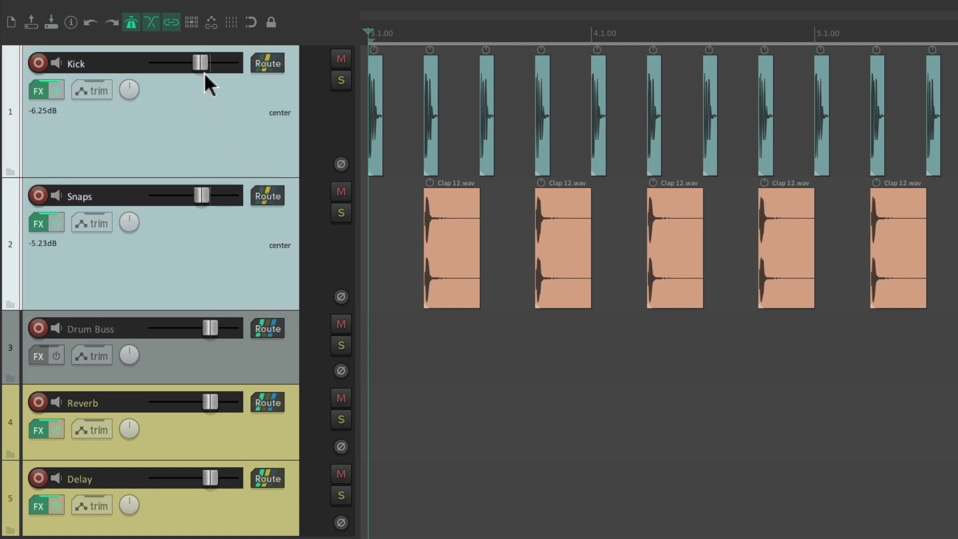
pyautogui.press('space')
pyautogui.moveTo(202, 64)
pyautogui.mouseDown()
pyautogui.moveTo(168, 75)
pyautogui.moveTo(198, 72)
pyautogui.mouseUp()
pyautogui.press('space')
pyautogui.click(269, 197)
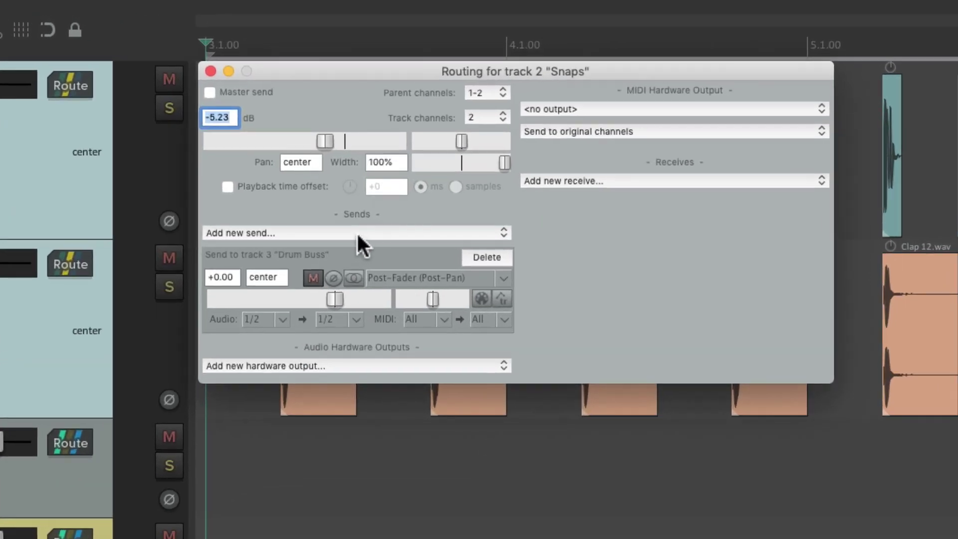
# Add a Snaps send to Reverb and set it to about -20 dB while playing
pyautogui.click(481, 173)
pyautogui.click(361, 274)
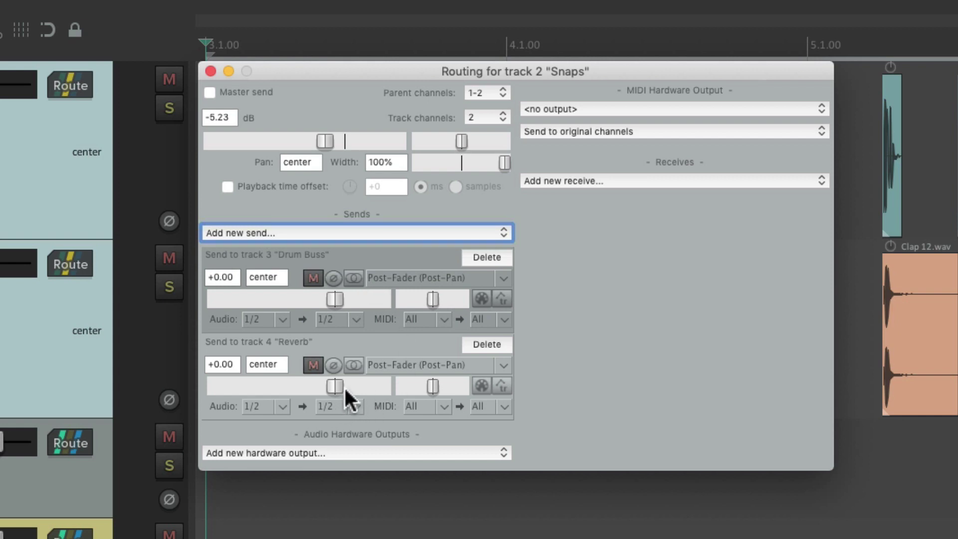
pyautogui.press('space')
pyautogui.moveTo(332, 385); pyautogui.dragTo(202, 385)
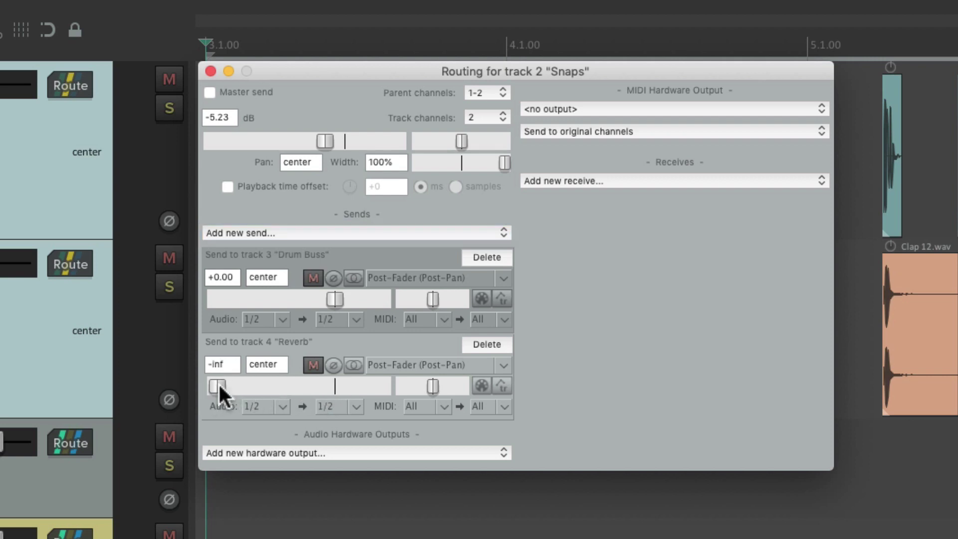
pyautogui.press('space')
pyautogui.moveTo(220, 384); pyautogui.dragTo(277, 385)
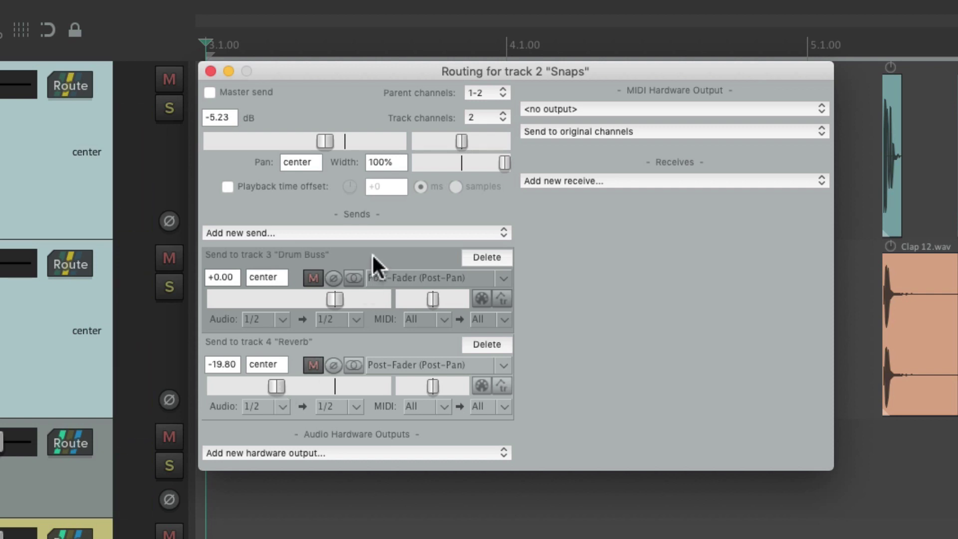
# Add a Delay send at about -17.5 dB, then delete the trial Delay and Reverb sends
pyautogui.click(379, 232)
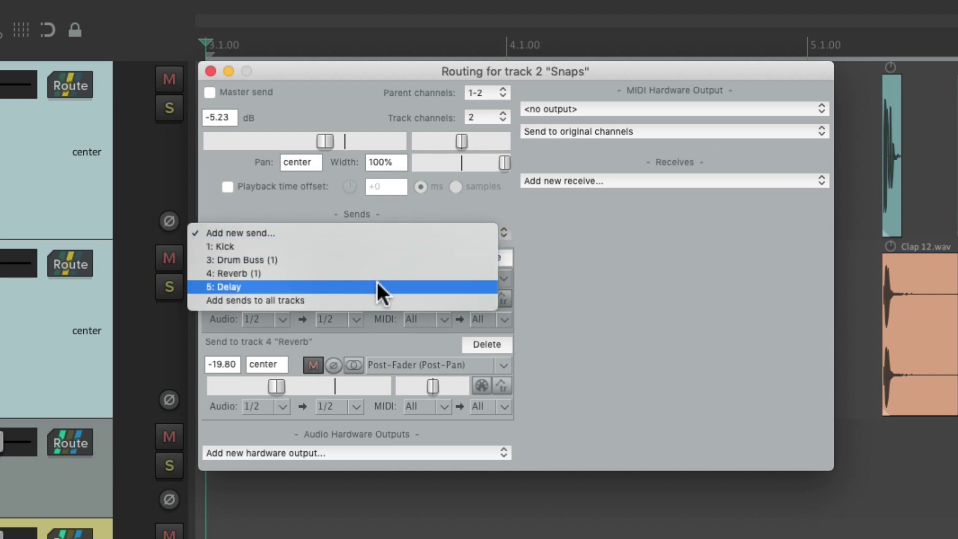
pyautogui.click(378, 286)
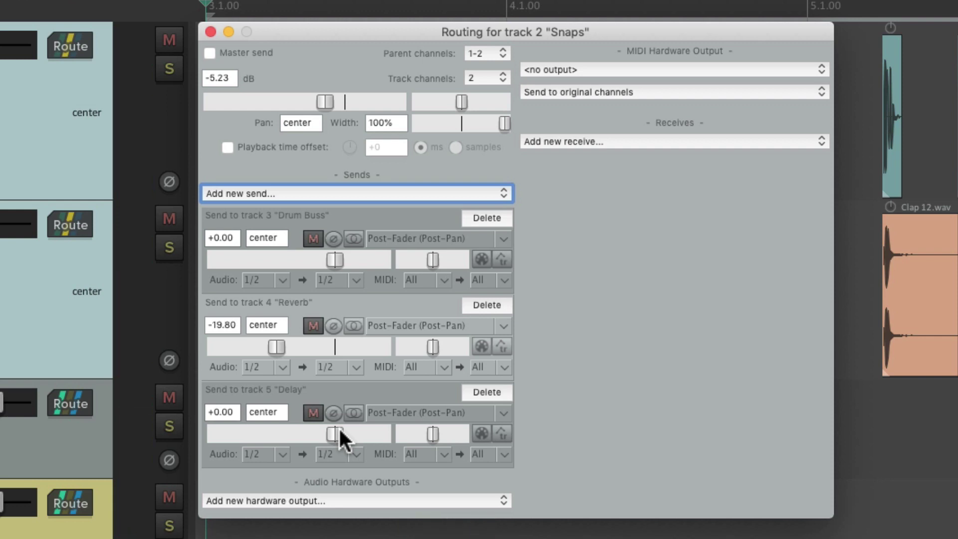
pyautogui.moveTo(332, 433); pyautogui.dragTo(209, 439)
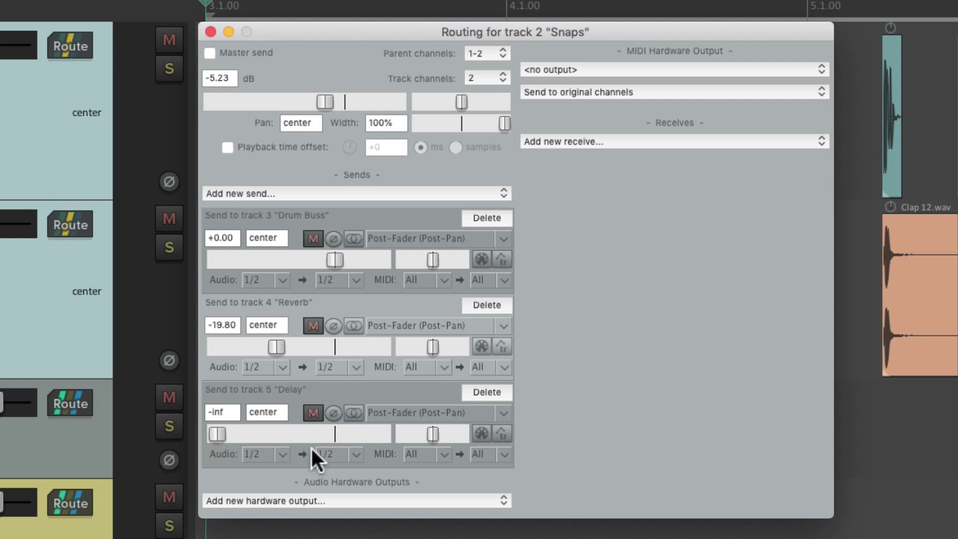
pyautogui.moveTo(218, 432); pyautogui.dragTo(283, 431)
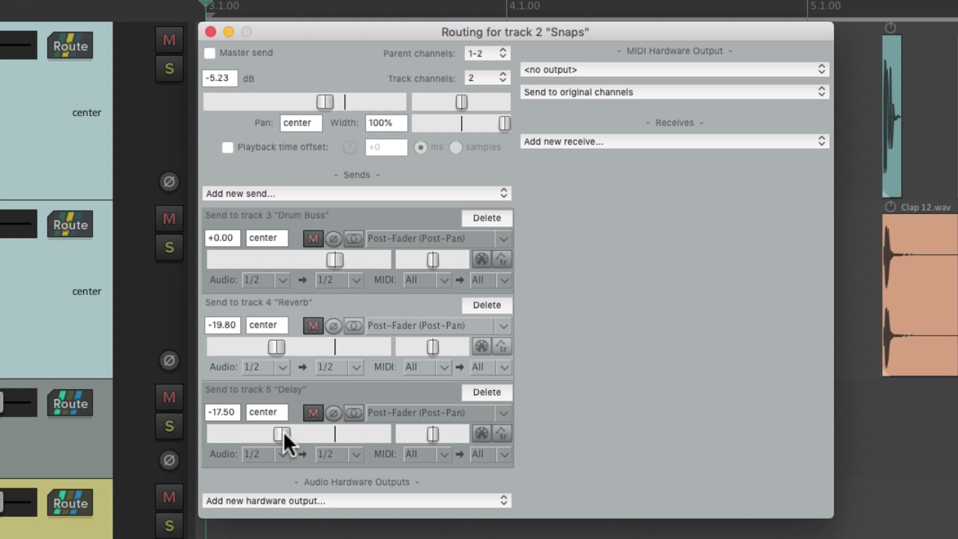
pyautogui.click(487, 392)
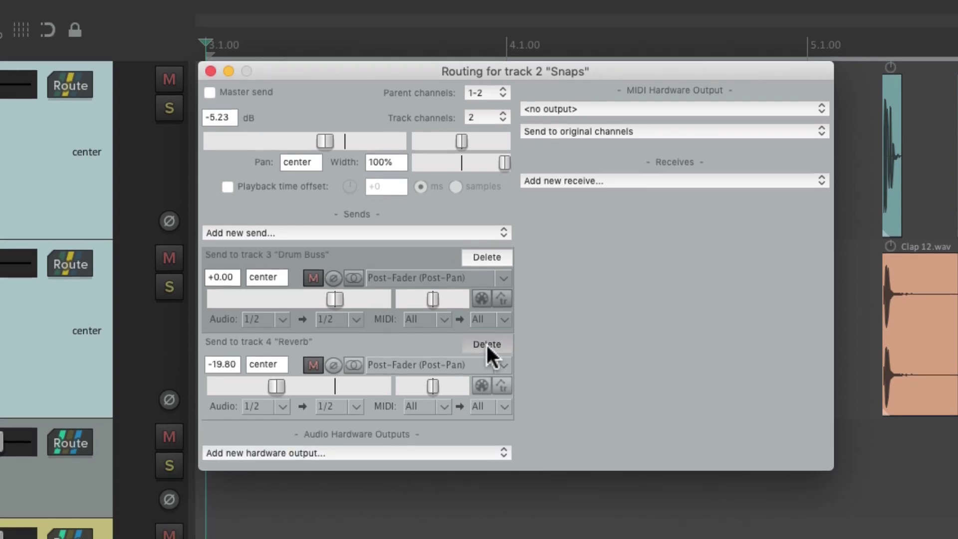
pyautogui.click(487, 305)
pyautogui.press('Escape')
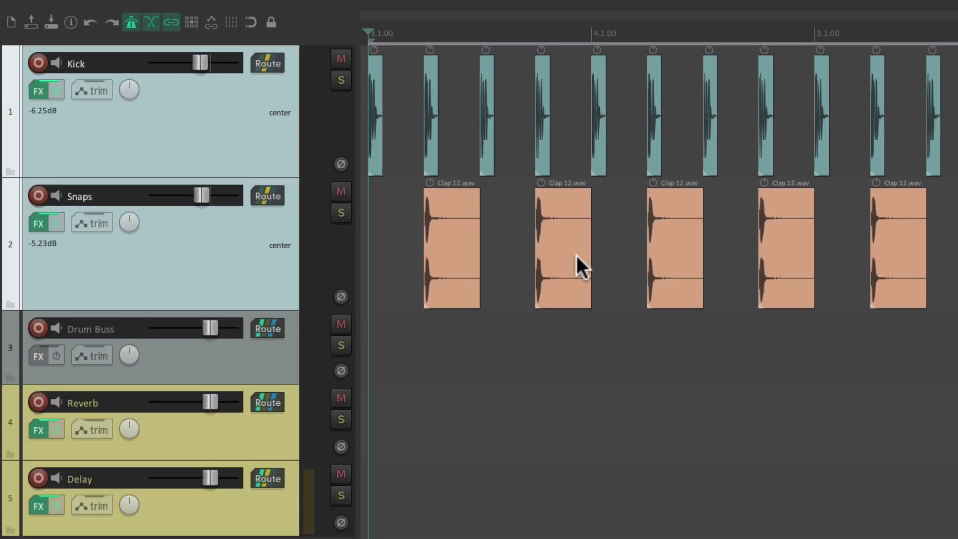
# Set the Track/Send Defaults send default gain to -inf dB
pyautogui.press('super+comma')
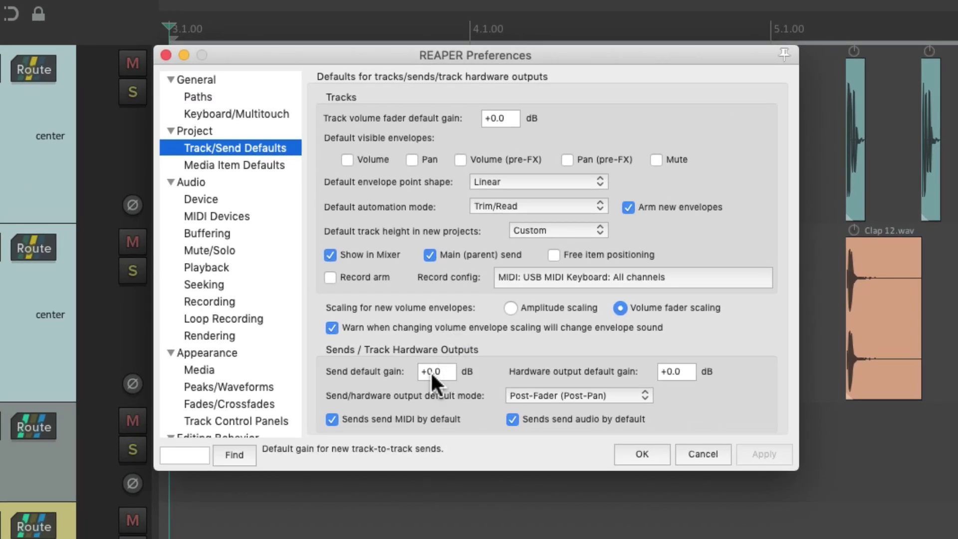
pyautogui.click(438, 373)
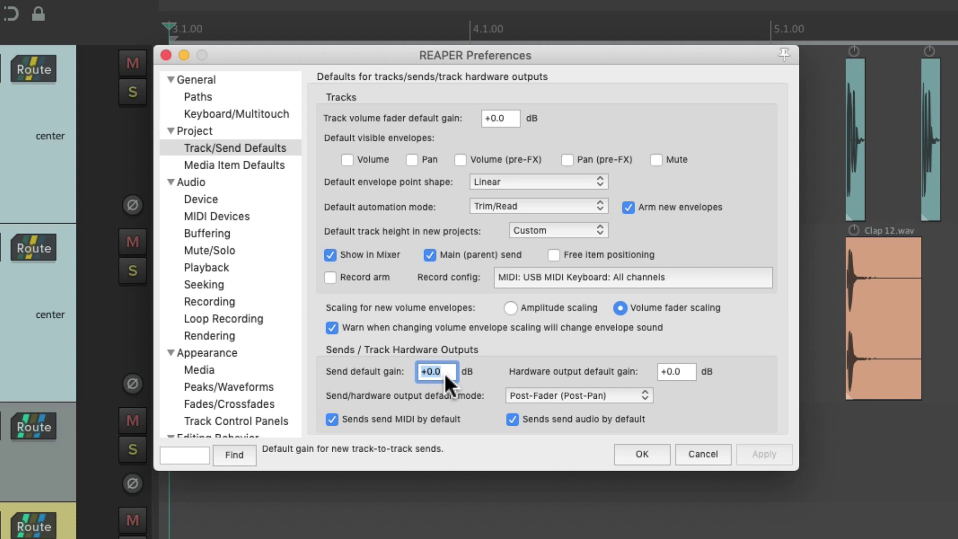
pyautogui.write('-inf')
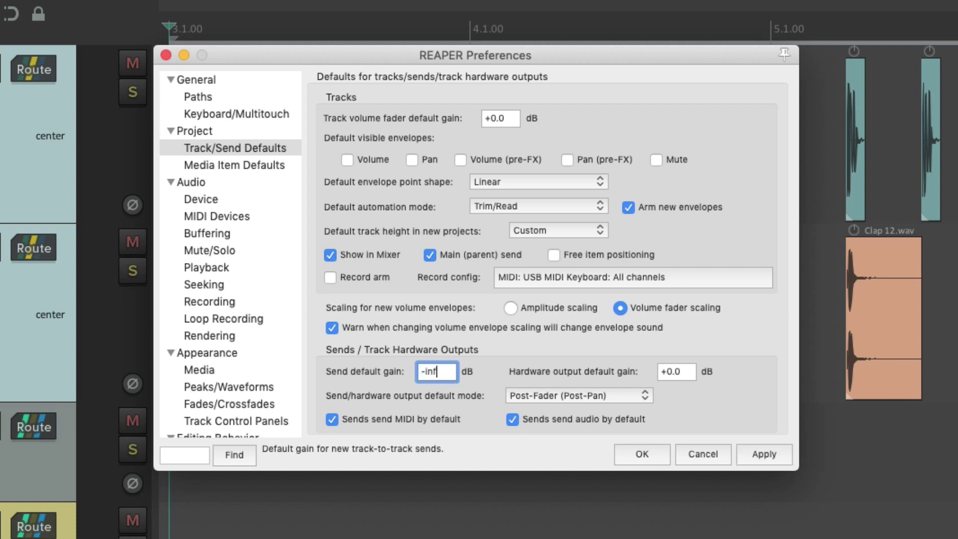
pyautogui.press('Return')
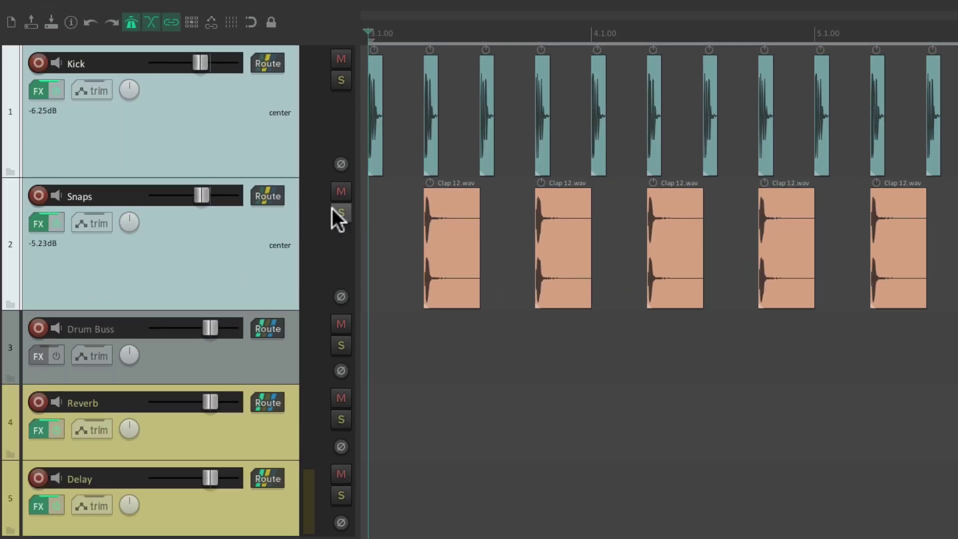
# Add a Snaps send to Reverb and raise it from -inf to about -19.65 dB while playing
pyautogui.click(268, 196)
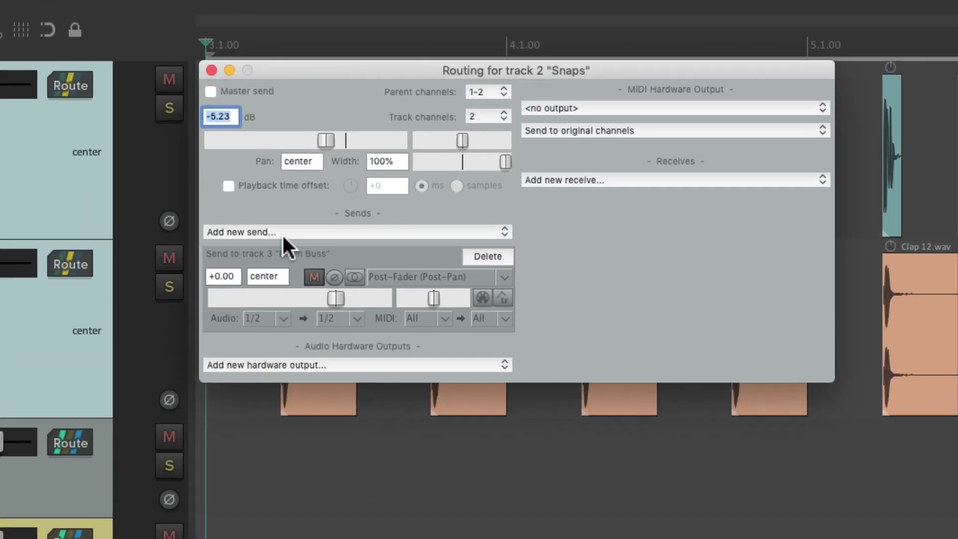
pyautogui.click(462, 177)
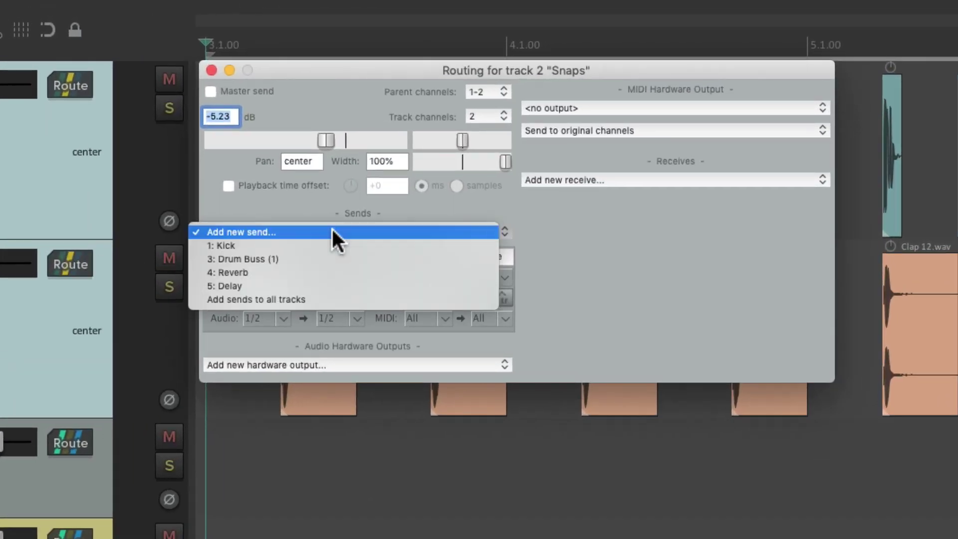
pyautogui.click(343, 272)
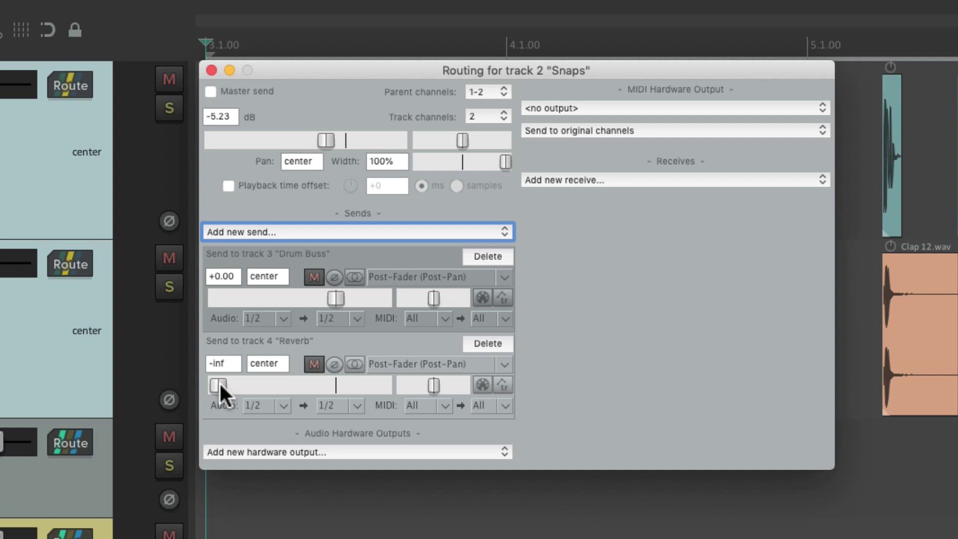
pyautogui.press('space')
pyautogui.moveTo(219, 382); pyautogui.dragTo(245, 382)
pyautogui.moveTo(266, 382); pyautogui.dragTo(279, 383)
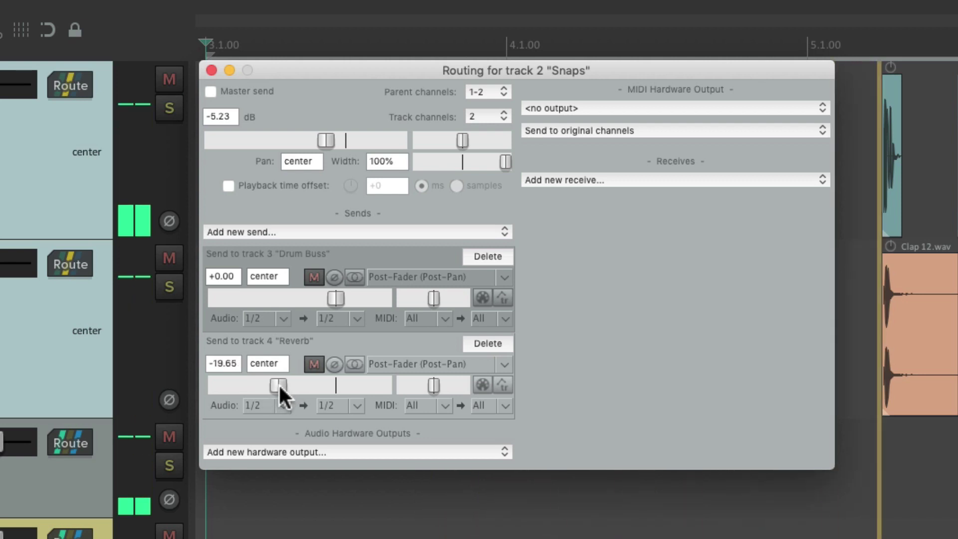
# Add a Snaps send to Delay and raise it from -inf to about -22.68 dB
pyautogui.click(362, 229)
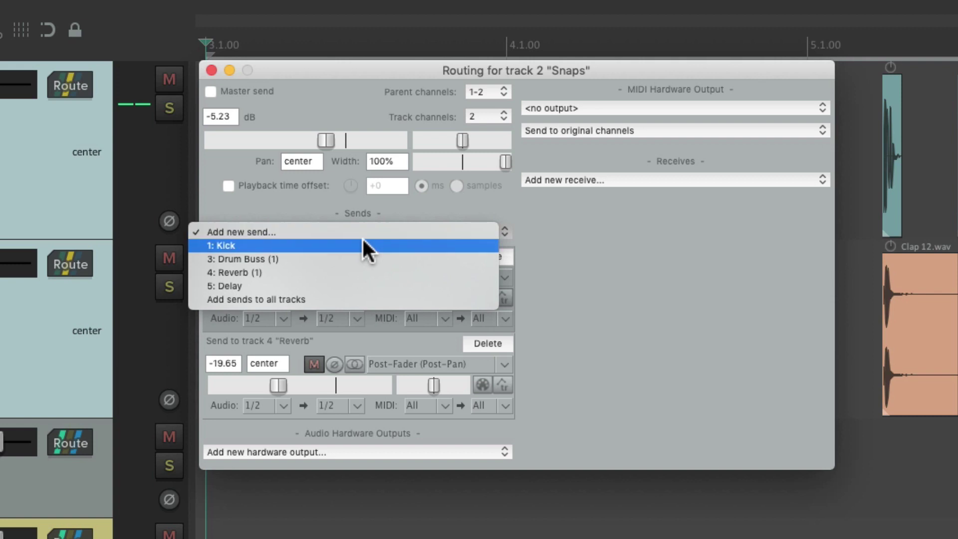
pyautogui.click(360, 284)
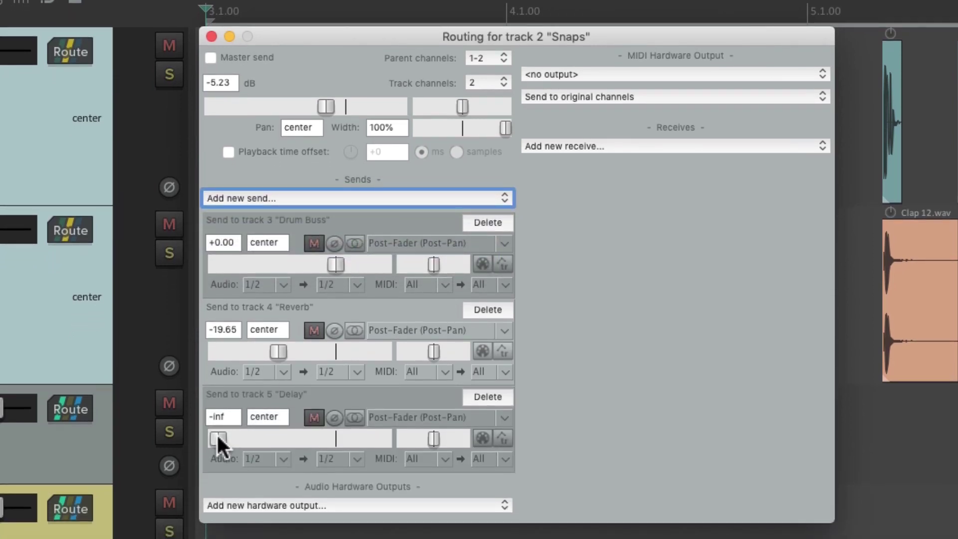
pyautogui.moveTo(217, 435); pyautogui.dragTo(270, 433)
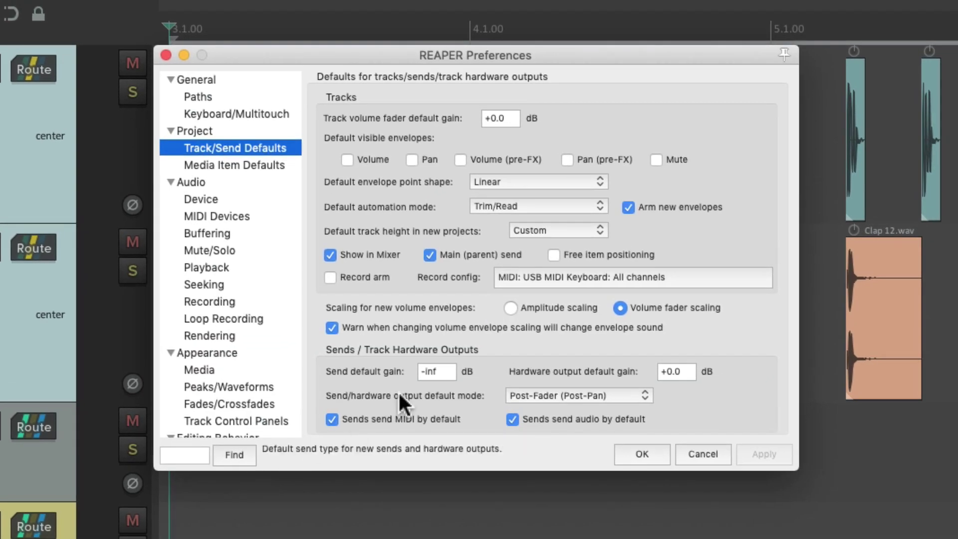
# Replace the -inf send default gain with 0 dB
pyautogui.doubleClick(446, 372)
pyautogui.write('0')
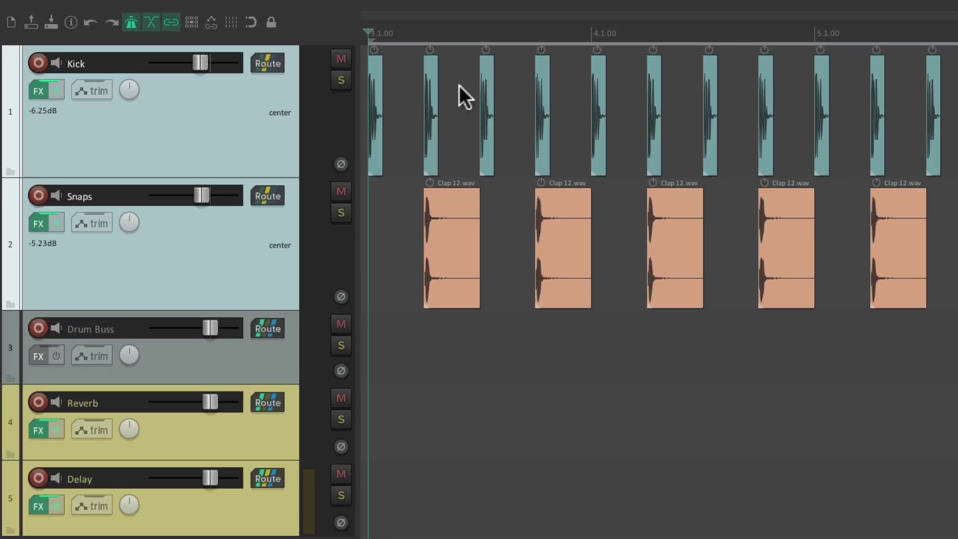
# Add an Output 3 / Output 4 hardware output on Kick, try its level, then delete it
pyautogui.click(271, 61)
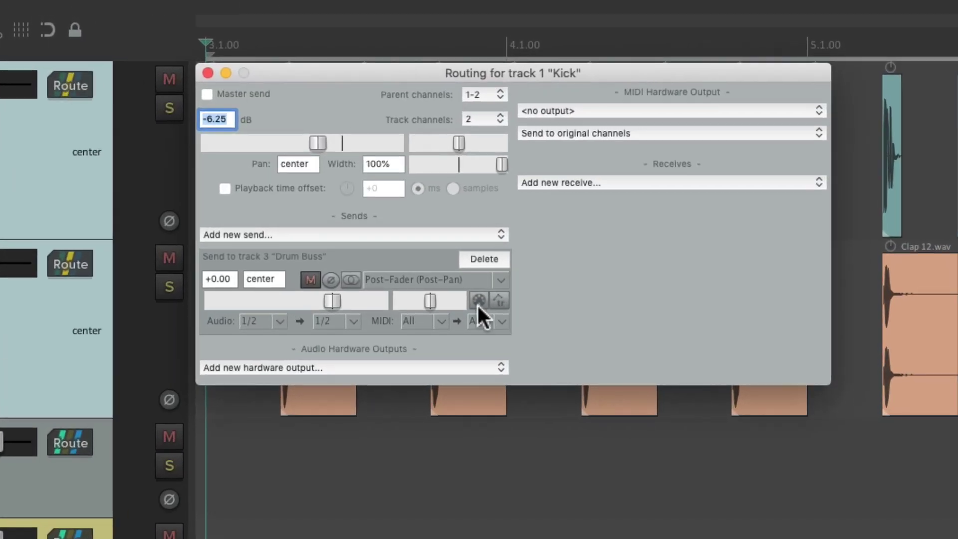
pyautogui.click(379, 368)
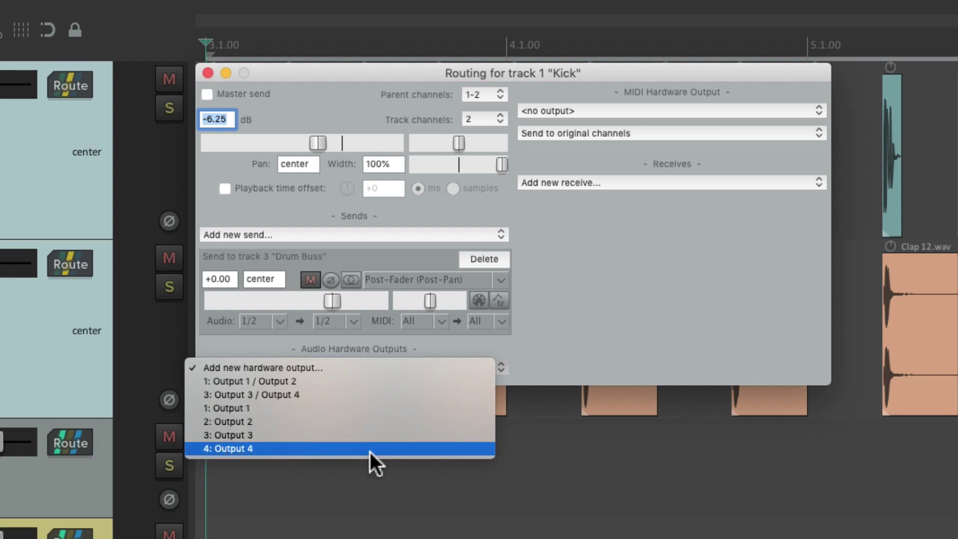
pyautogui.click(370, 396)
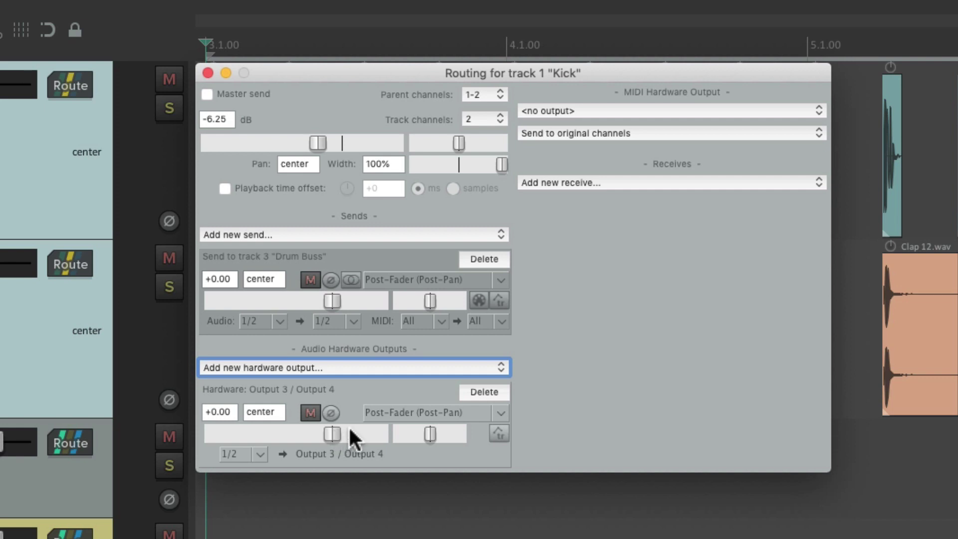
pyautogui.moveTo(332, 433)
pyautogui.mouseDown()
pyautogui.moveTo(292, 437)
pyautogui.moveTo(325, 430)
pyautogui.mouseUp()
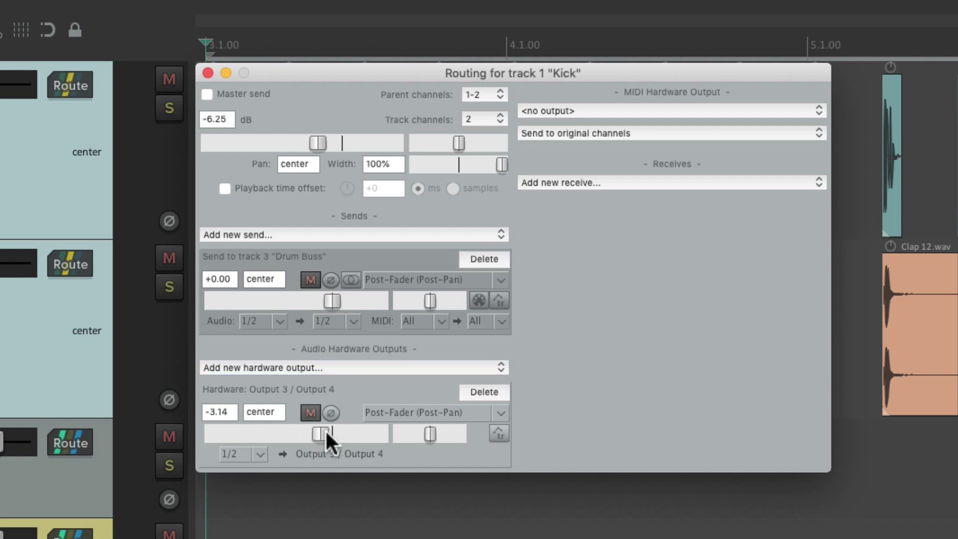
pyautogui.doubleClick(322, 432)
pyautogui.moveTo(331, 436); pyautogui.dragTo(210, 431)
pyautogui.click(478, 392)
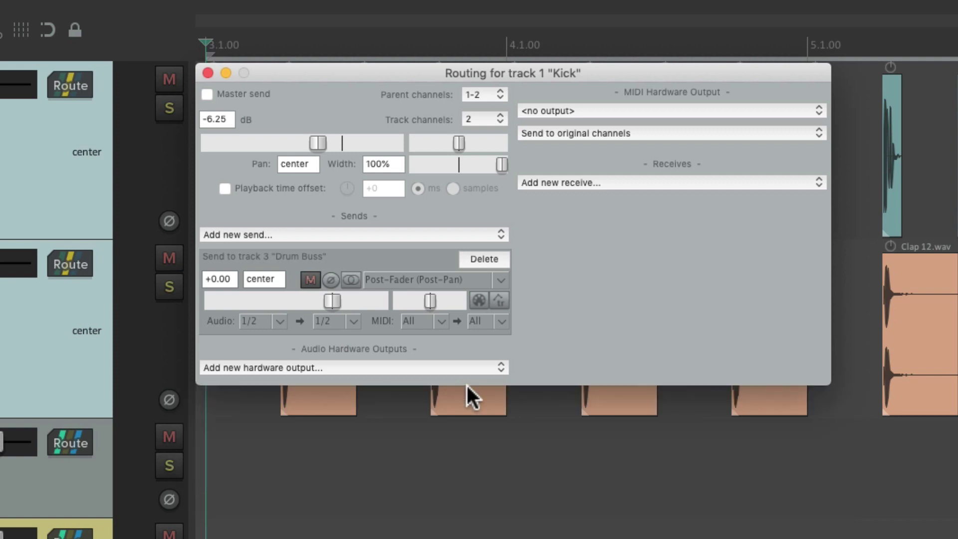
# Set the hardware output default gain to -inf in Preferences
pyautogui.press('super+comma')
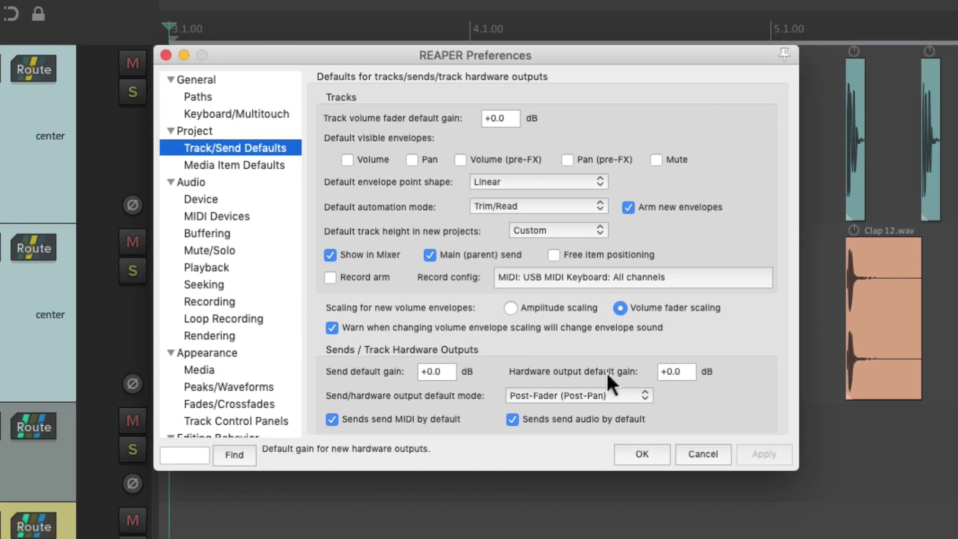
pyautogui.click(691, 372)
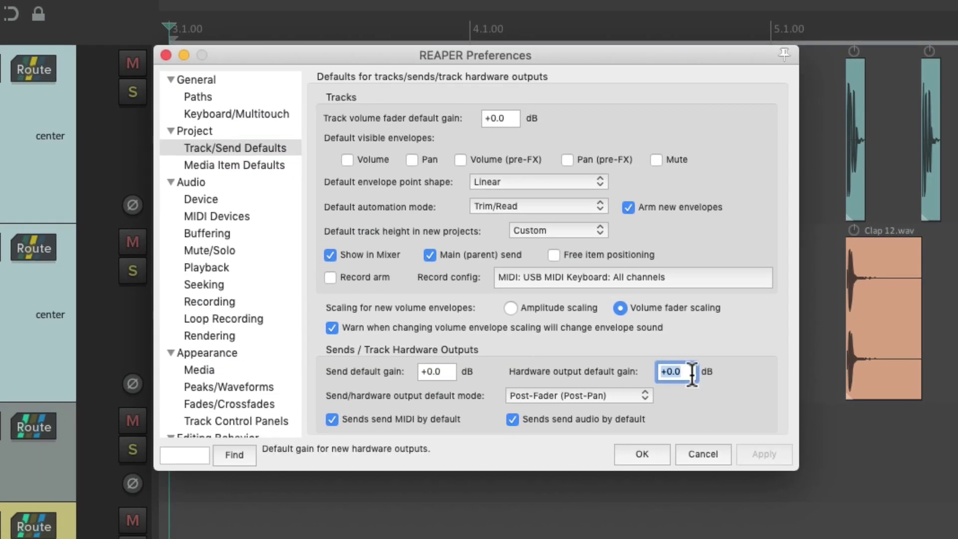
pyautogui.write('-inf')
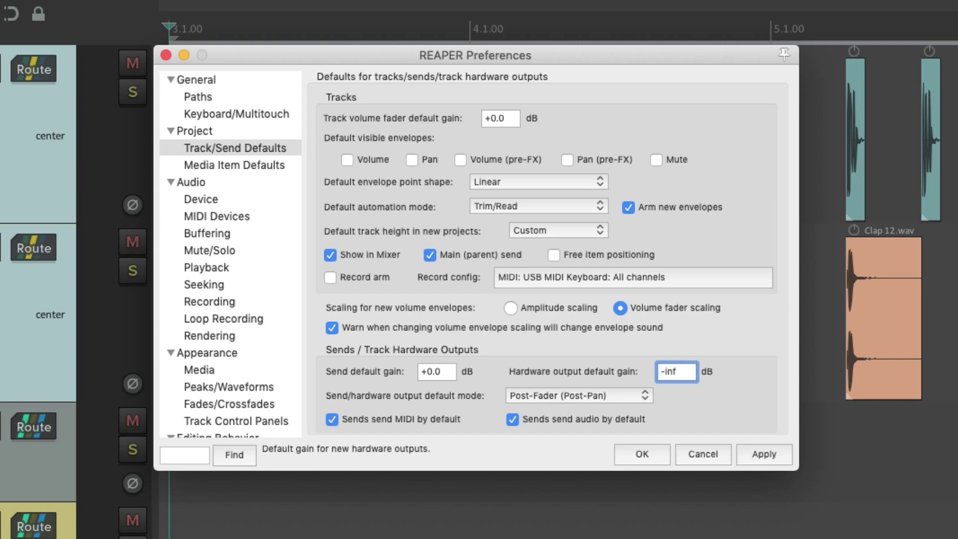
pyautogui.press('Return')
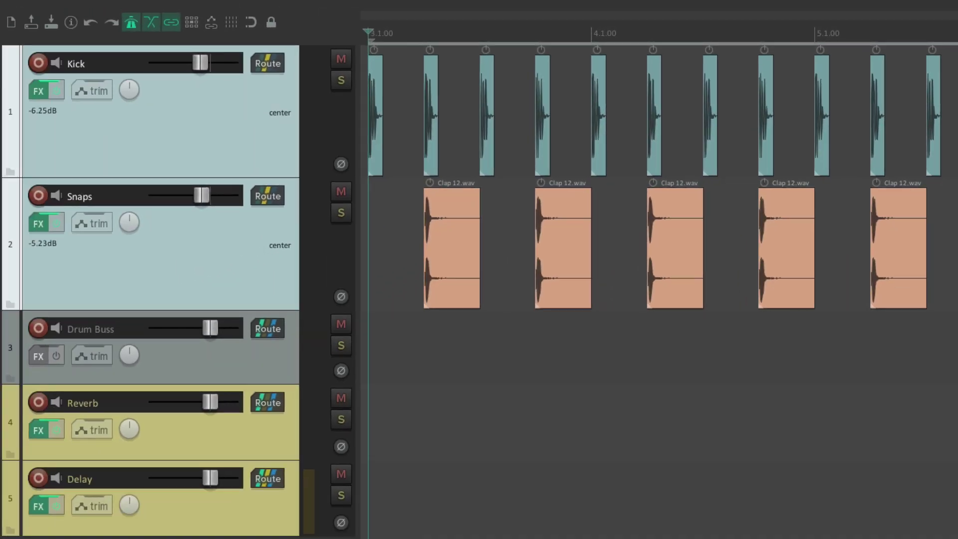
# Add Output 3 / Output 4 on Kick and raise it from its -inf start
pyautogui.click(266, 63)
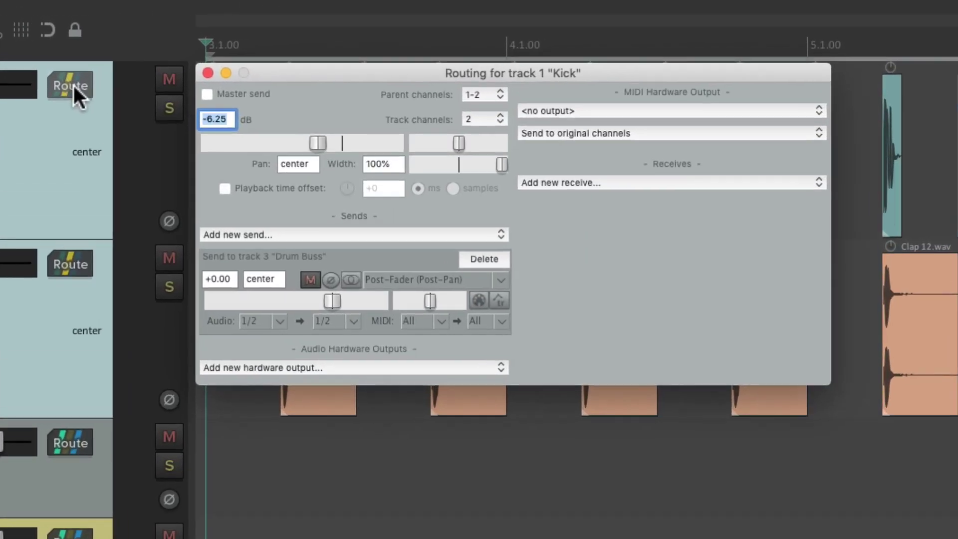
pyautogui.click(368, 371)
pyautogui.click(378, 395)
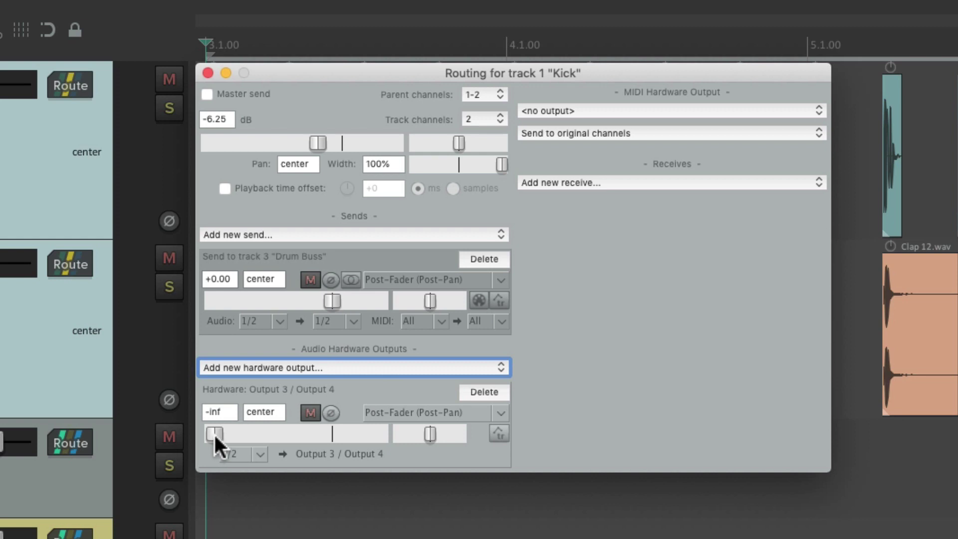
pyautogui.moveTo(213, 433); pyautogui.dragTo(285, 434)
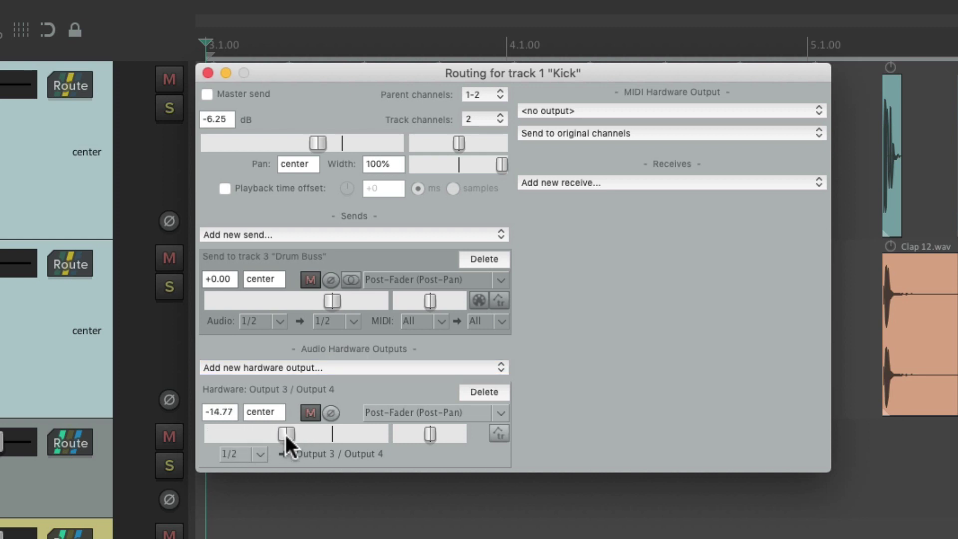
# Restore the hardware output default gain to +0.0 dB
pyautogui.press('super+comma')
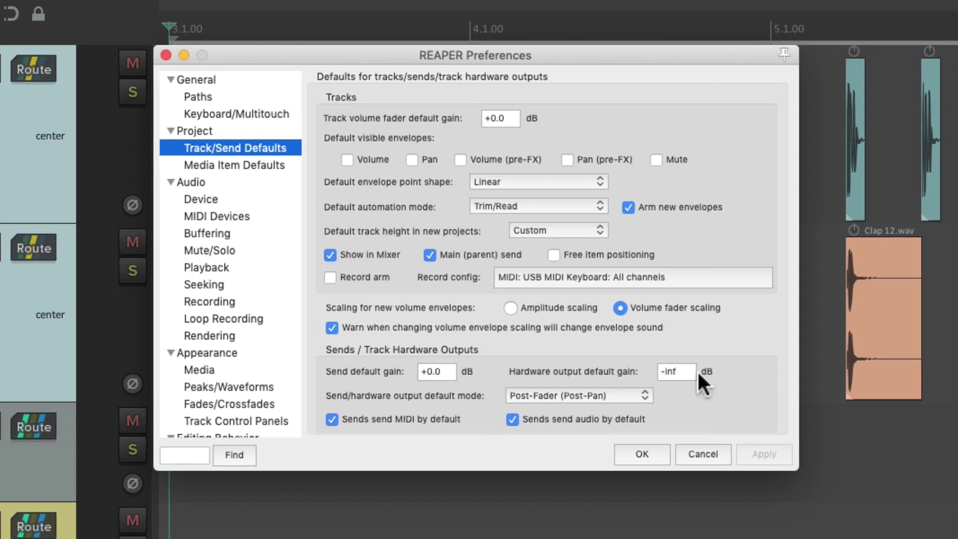
pyautogui.doubleClick(696, 371)
pyautogui.write('+0.0')
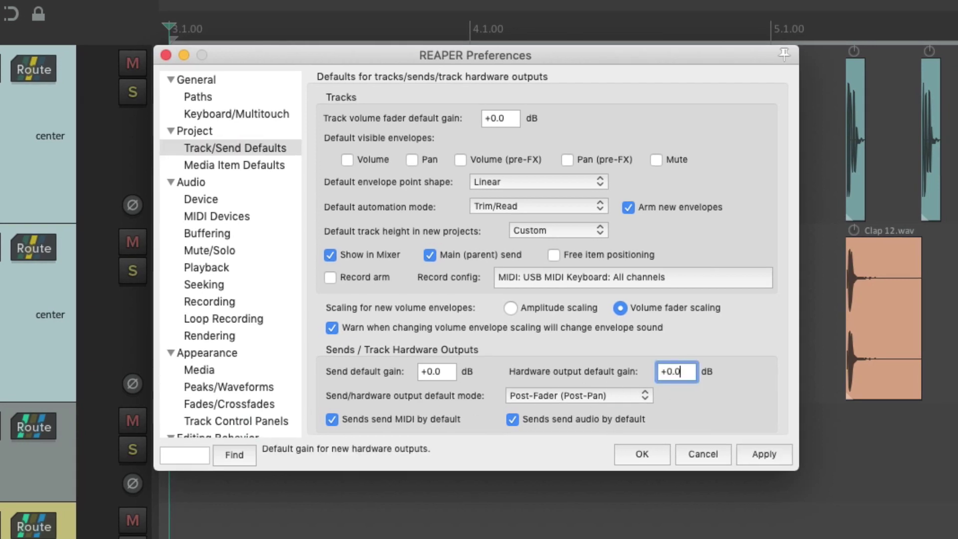
pyautogui.press('Return')
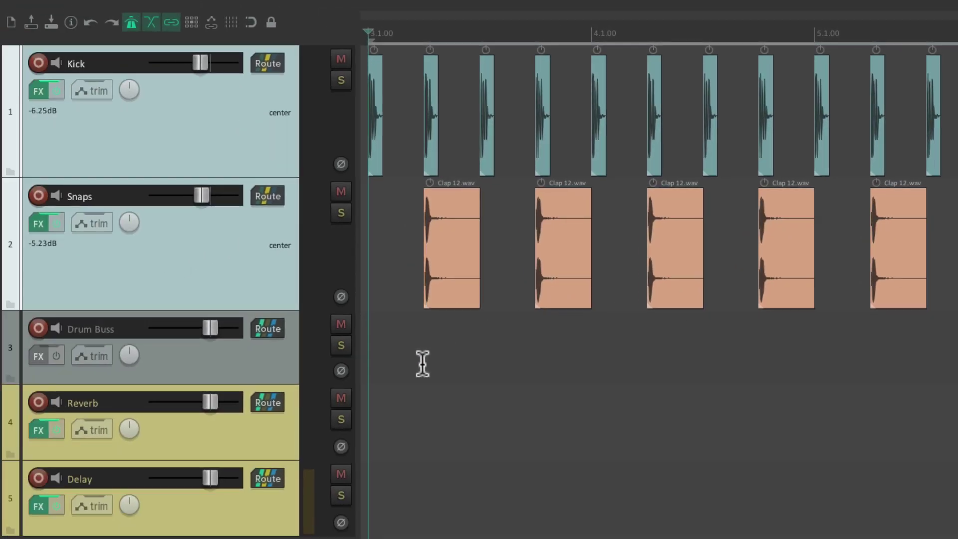
pyautogui.click(269, 68)
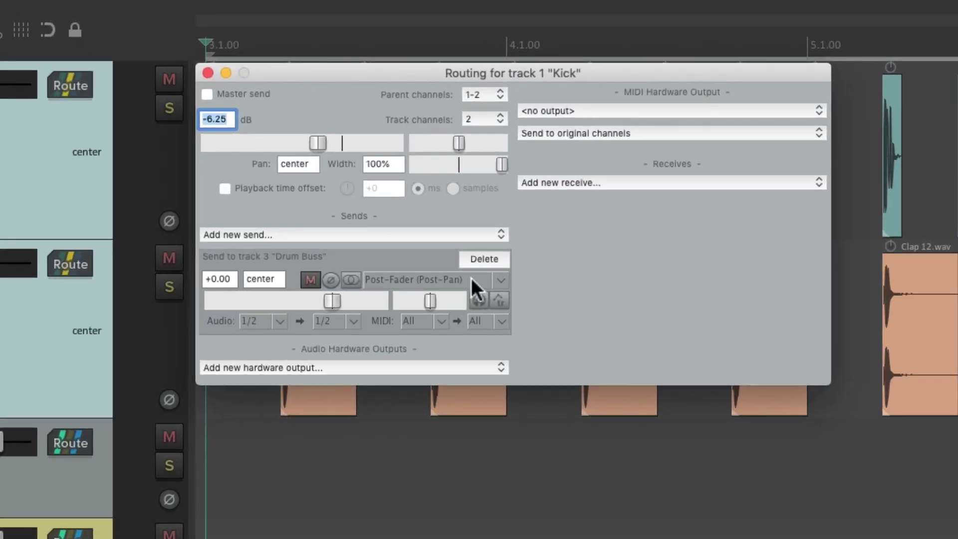
pyautogui.press('Escape')
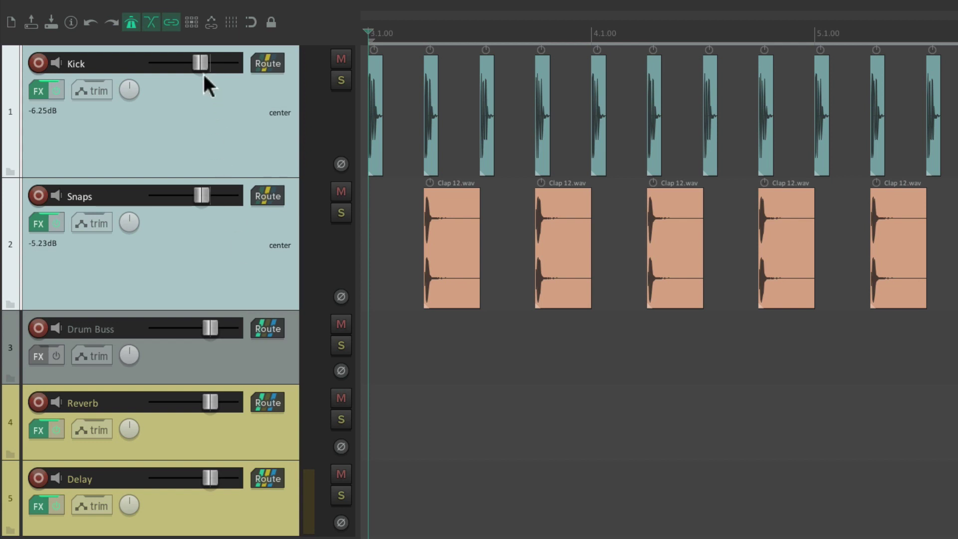
pyautogui.press('space')
pyautogui.moveTo(201, 64)
pyautogui.mouseDown()
pyautogui.moveTo(168, 70)
pyautogui.moveTo(194, 70)
pyautogui.mouseUp()
pyautogui.press('space')
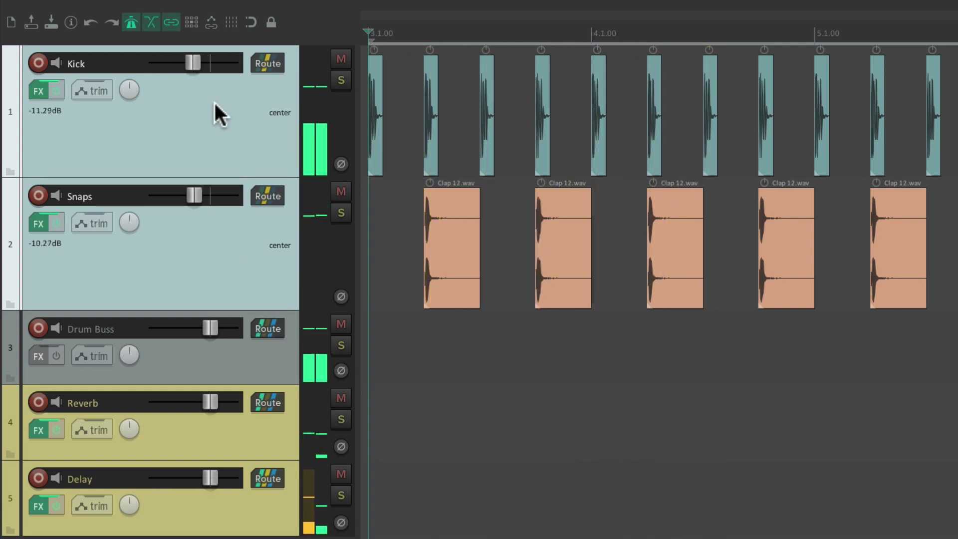
pyautogui.hotkey('ctrl', 'z')
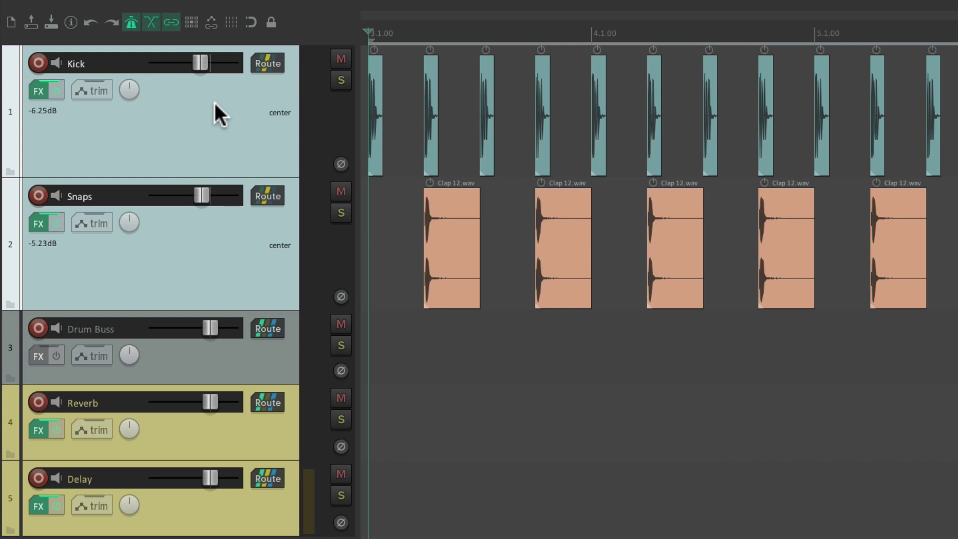
# Delete Kick's send to Drum Buss, leaving its send mode unchanged
pyautogui.click(259, 66)
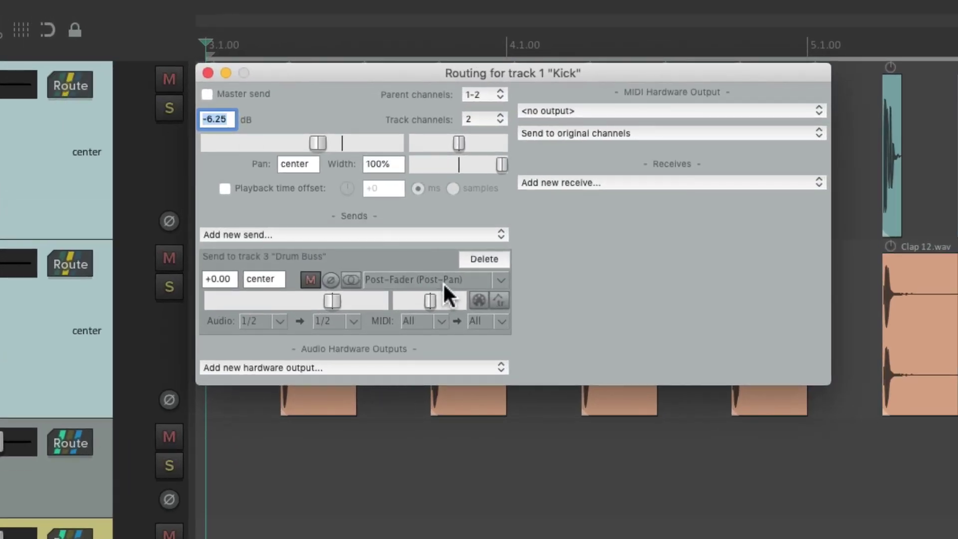
pyautogui.click(453, 279)
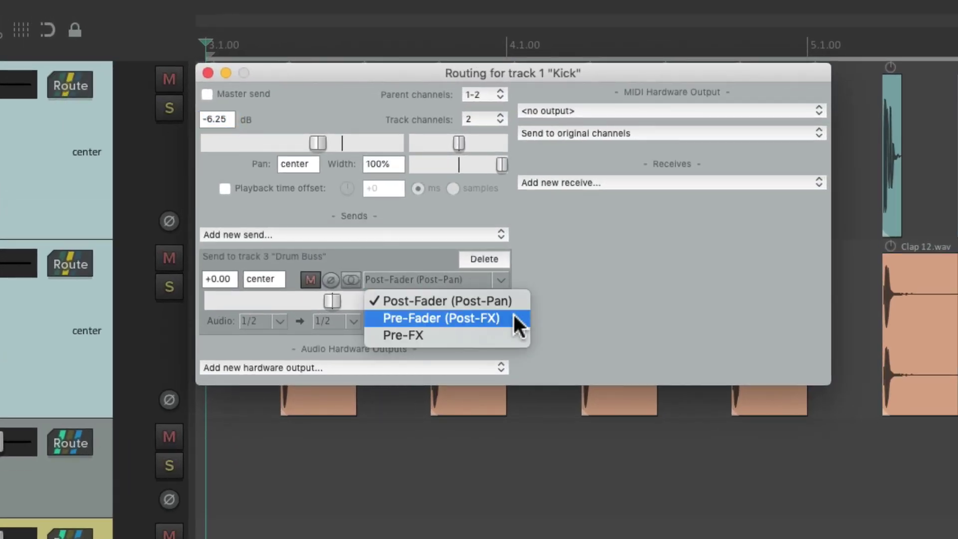
pyautogui.click(431, 251)
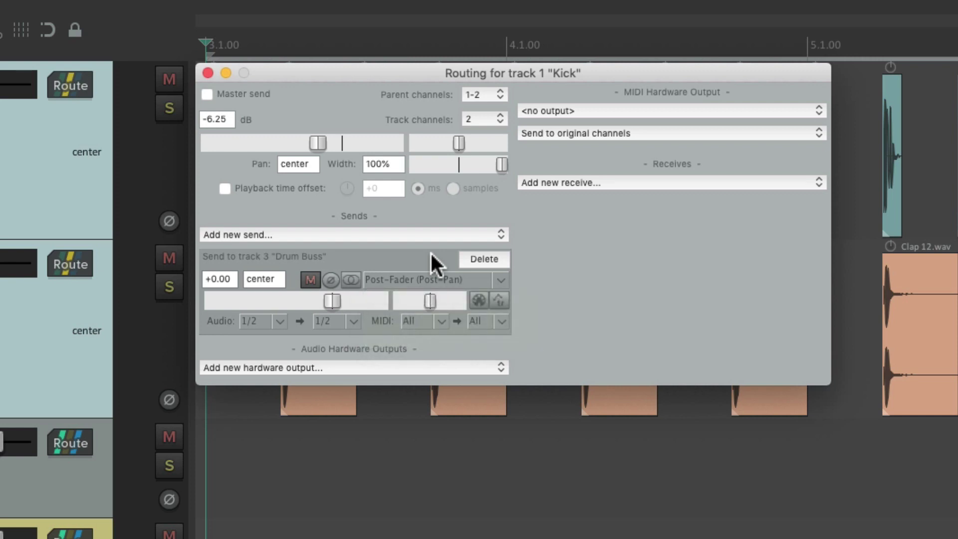
pyautogui.click(474, 260)
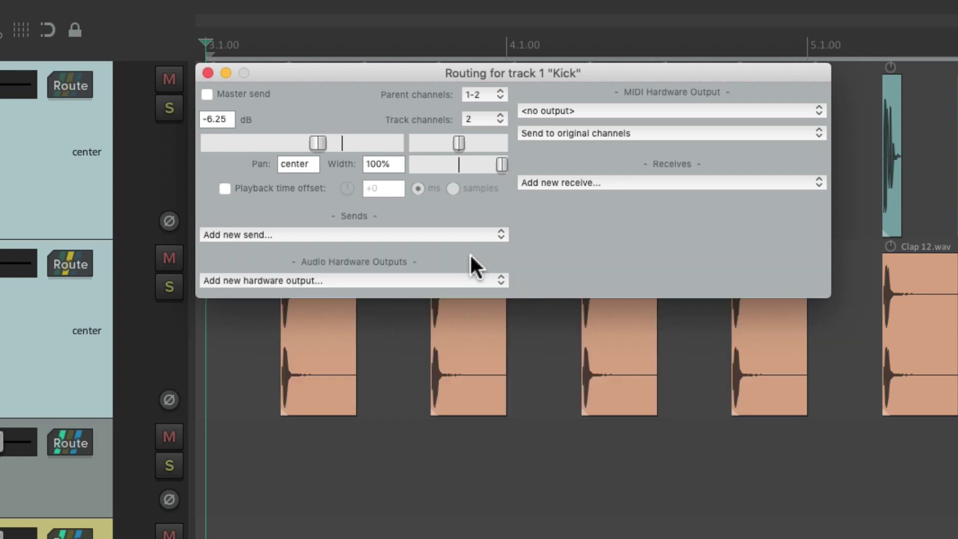
# Set the default send mode to Pre-Fader (Post-FX) in Track/Send Defaults
pyautogui.press('super+comma')
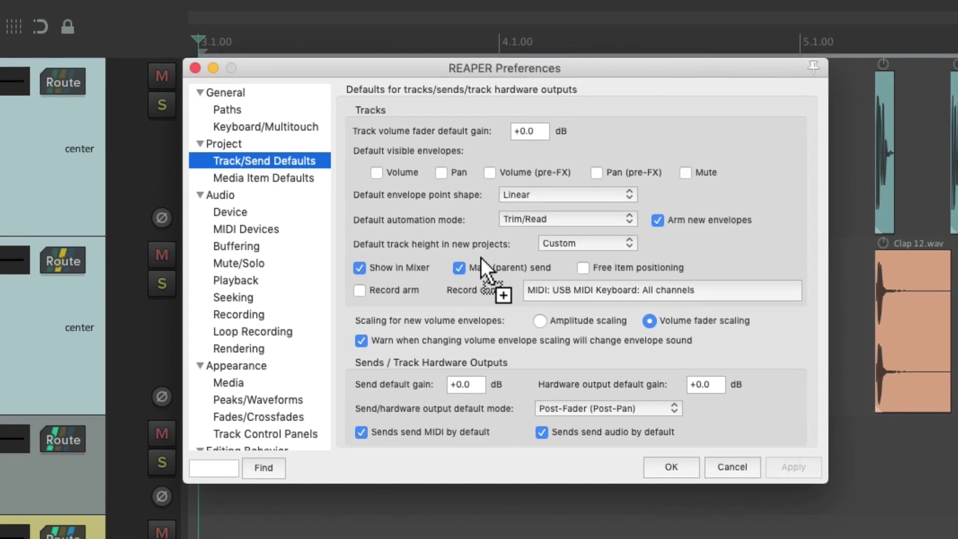
pyautogui.click(625, 394)
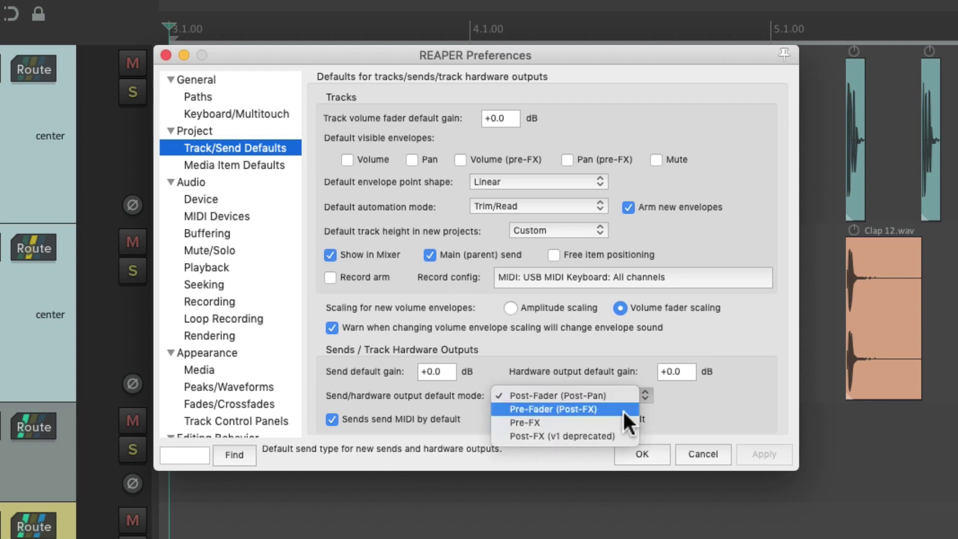
pyautogui.click(623, 409)
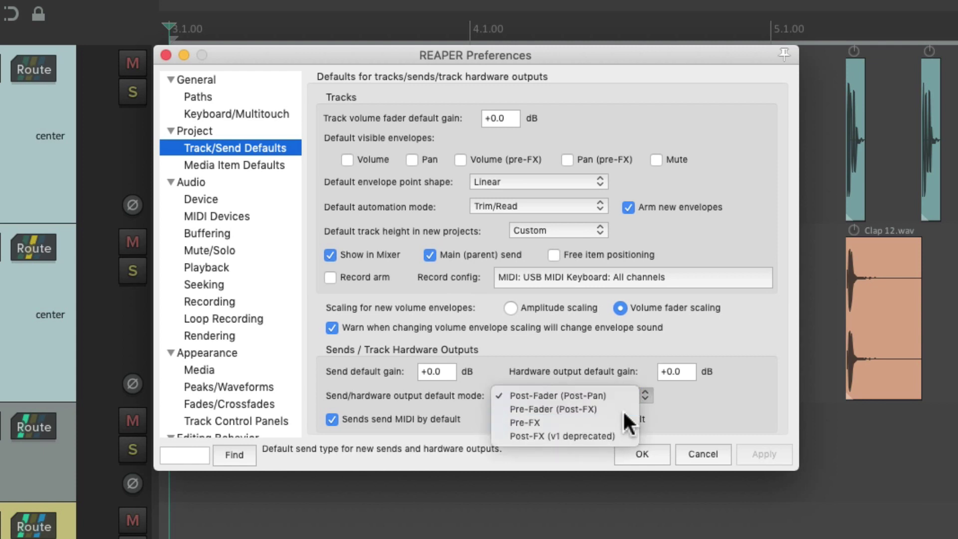
pyautogui.click(641, 451)
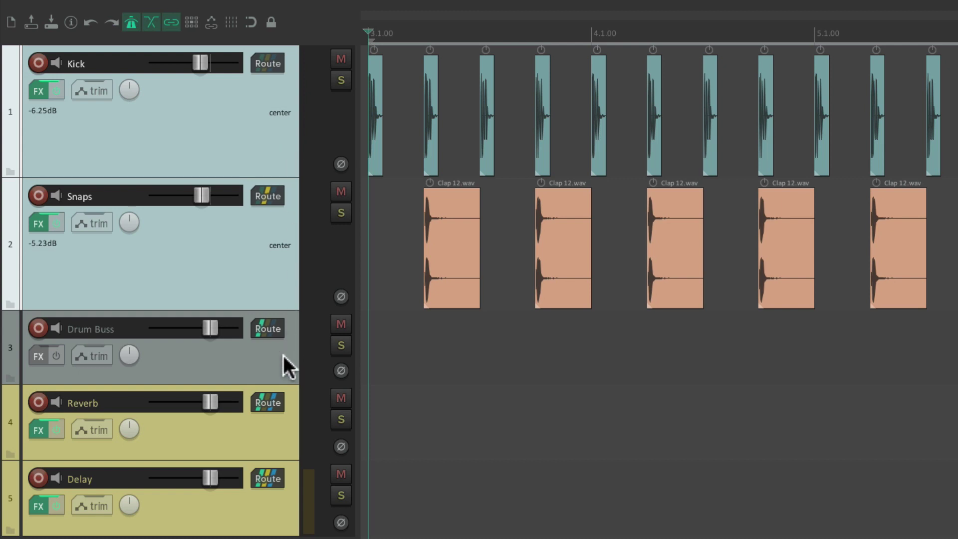
# Add a Kick send to Drum Buss, audition it from -inf, and settle it near -8.10 dB
pyautogui.click(268, 63)
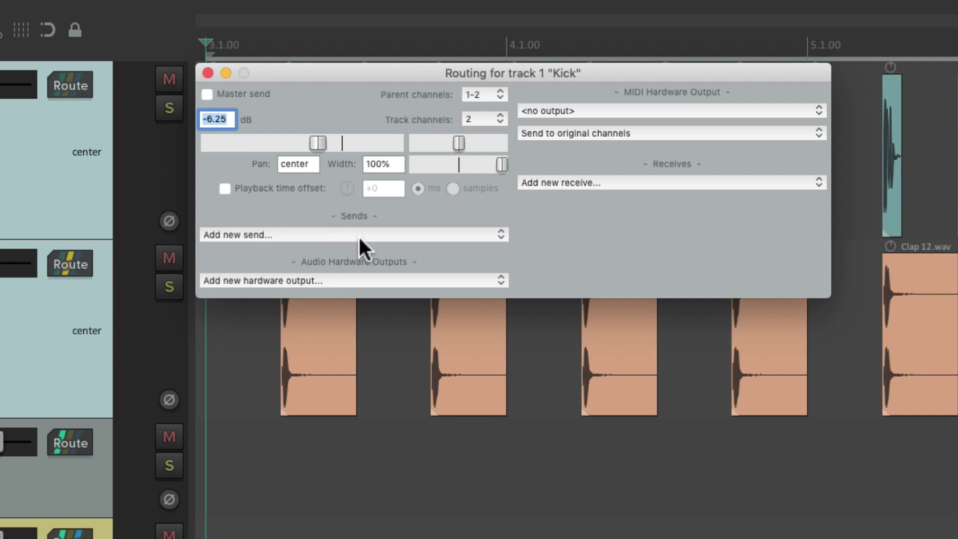
pyautogui.click(359, 236)
pyautogui.click(360, 259)
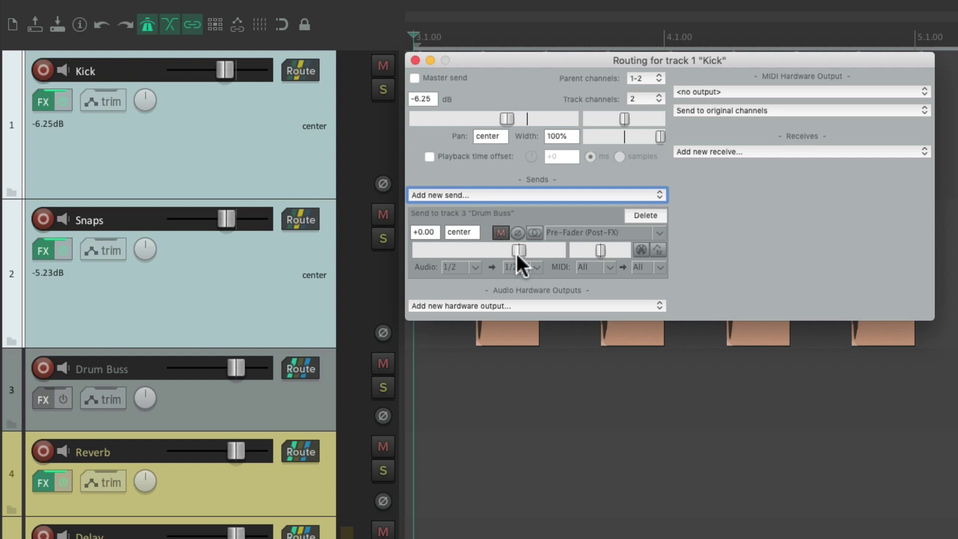
pyautogui.moveTo(517, 254); pyautogui.dragTo(459, 263)
pyautogui.press('space')
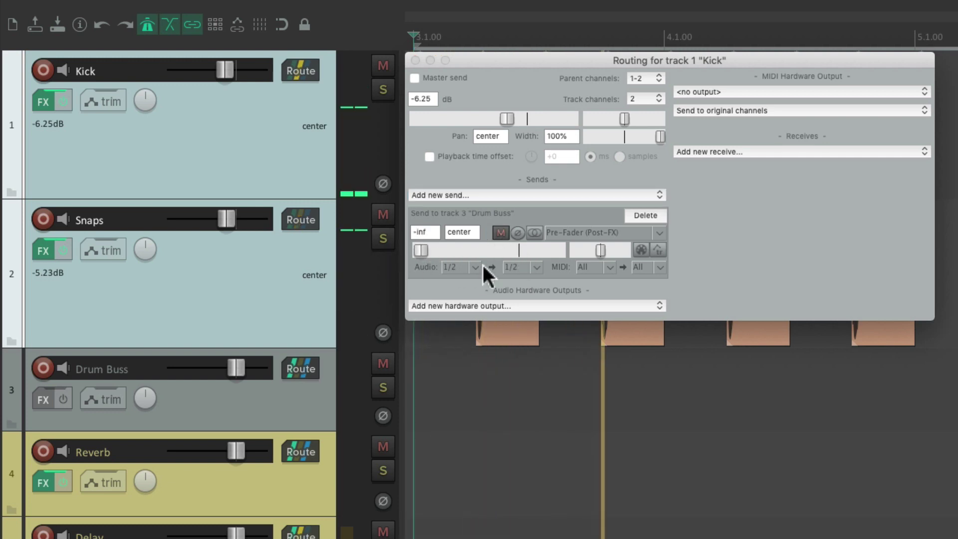
pyautogui.moveTo(420, 253); pyautogui.dragTo(496, 254)
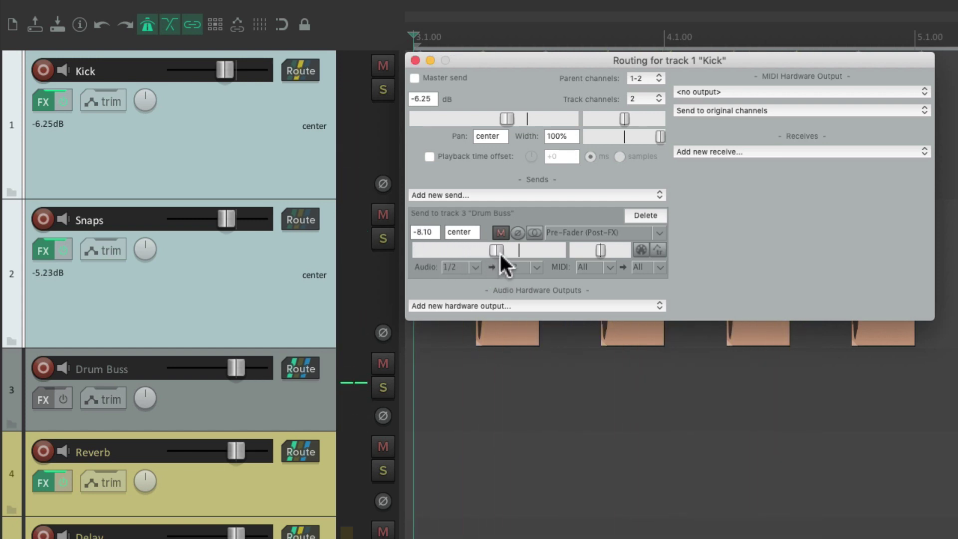
pyautogui.press('Escape')
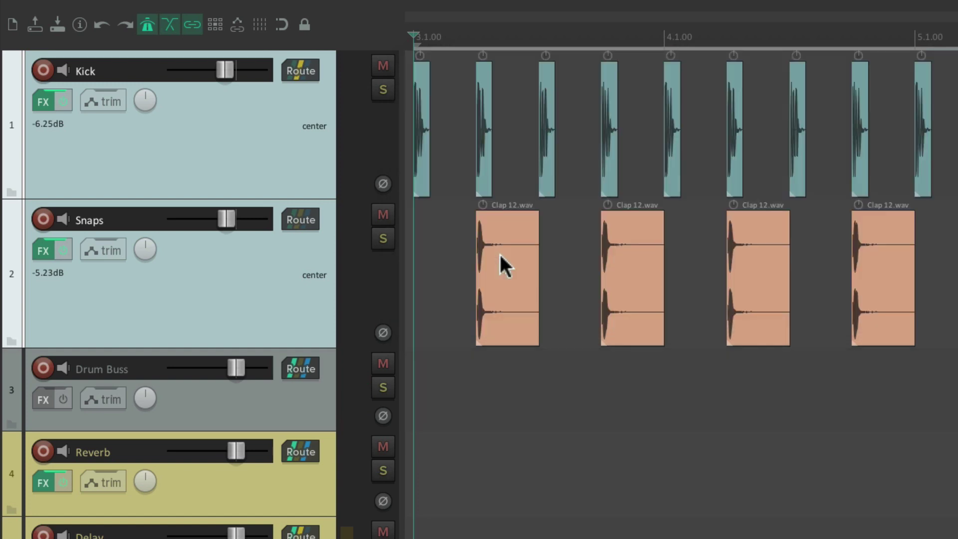
# Add a Snaps send to Drum Buss, set it to -7.88 dB, and start playback
pyautogui.click(304, 225)
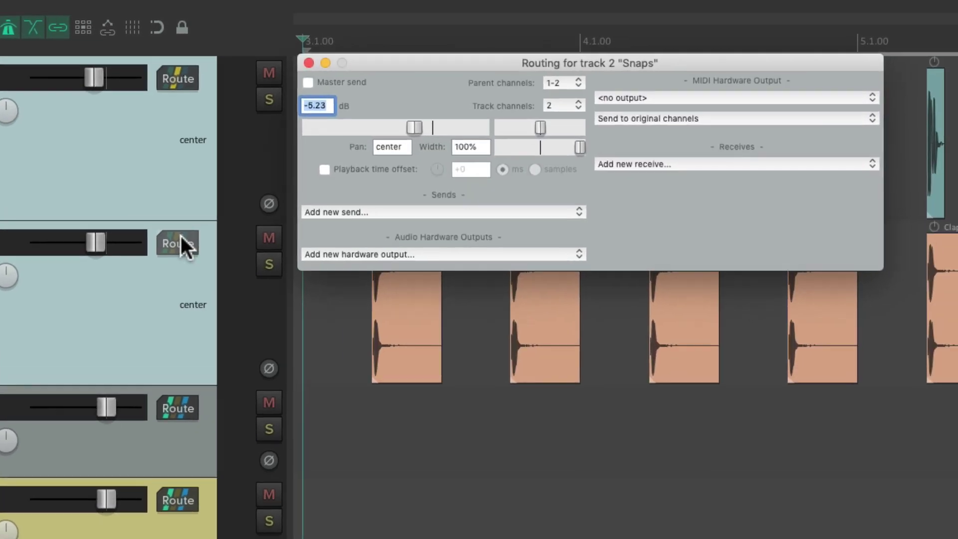
pyautogui.click(543, 191)
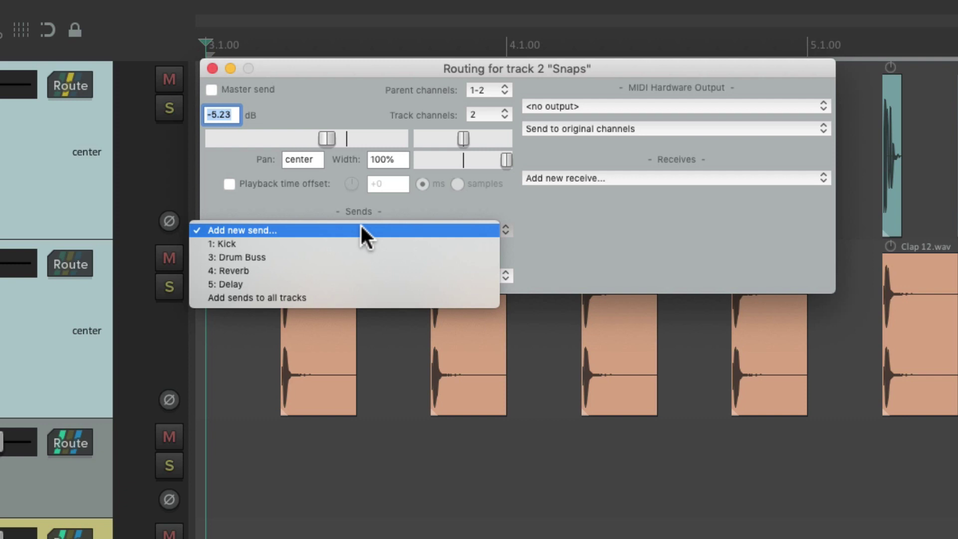
pyautogui.click(376, 256)
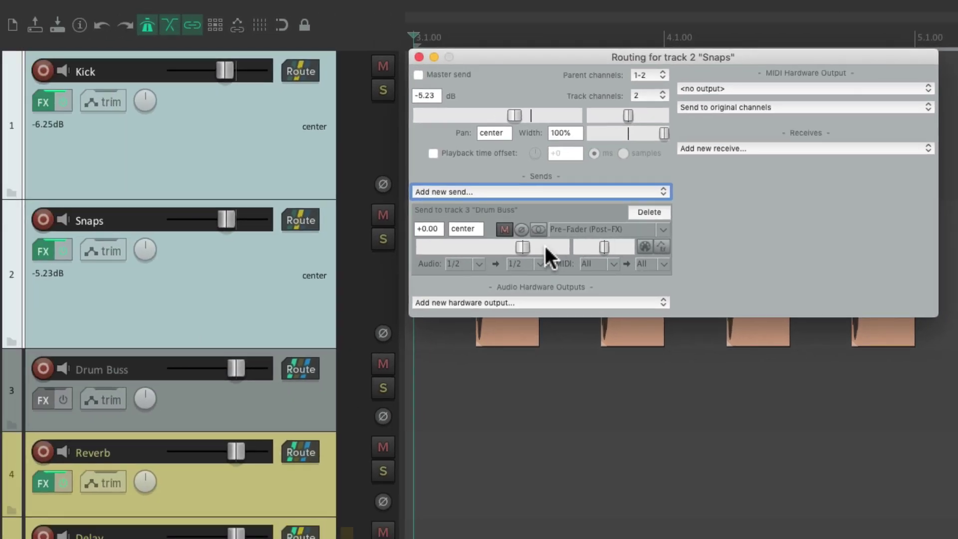
pyautogui.moveTo(494, 248)
pyautogui.mouseDown()
pyautogui.moveTo(412, 249)
pyautogui.moveTo(503, 247)
pyautogui.mouseUp()
pyautogui.press('space')
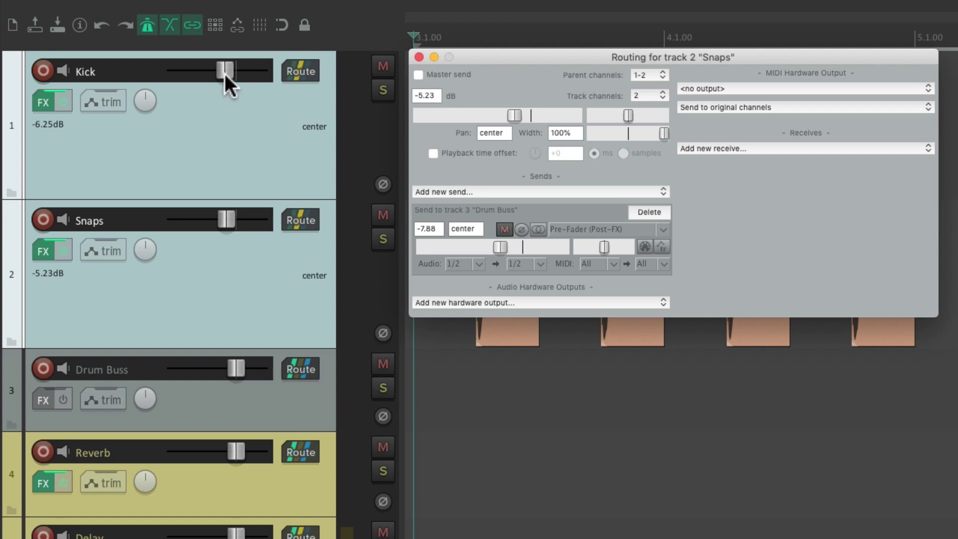
# Adjust the Kick and Snaps volumes, returning them to -6.25 and -5.23 dB
pyautogui.moveTo(225, 74); pyautogui.dragTo(178, 74)
pyautogui.moveTo(209, 73)
pyautogui.mouseDown()
pyautogui.moveTo(223, 73)
pyautogui.moveTo(208, 73)
pyautogui.mouseUp()
pyautogui.scroll(10, 214, 83)
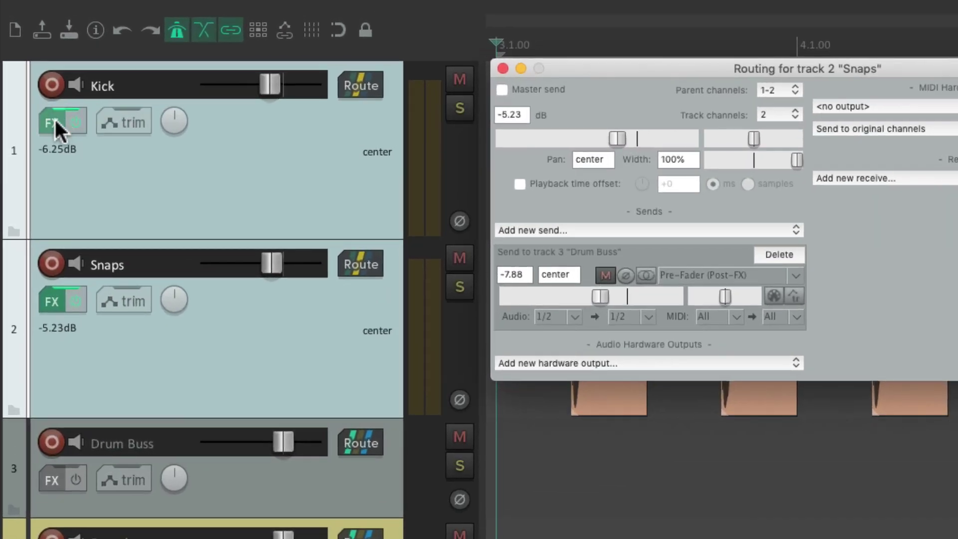
pyautogui.rightClick(42, 90)
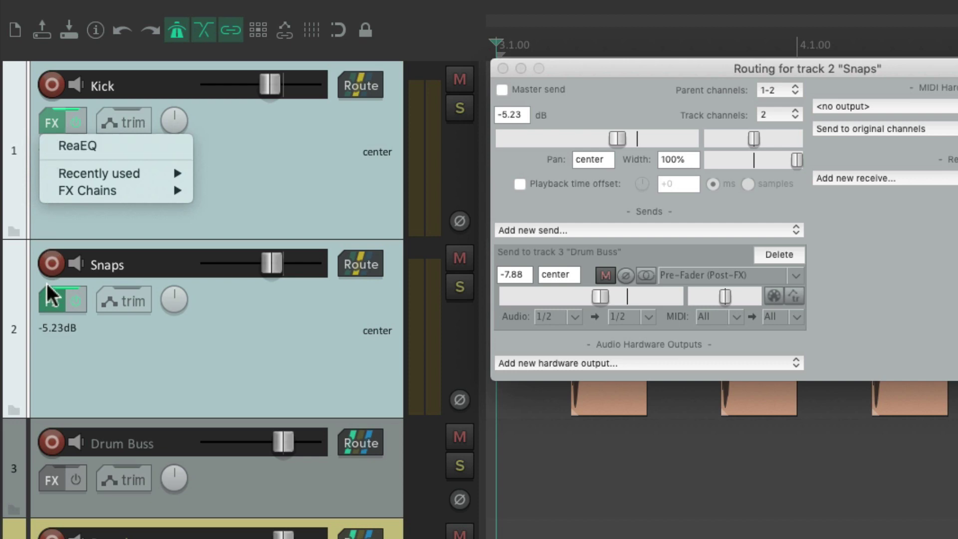
pyautogui.rightClick(47, 297)
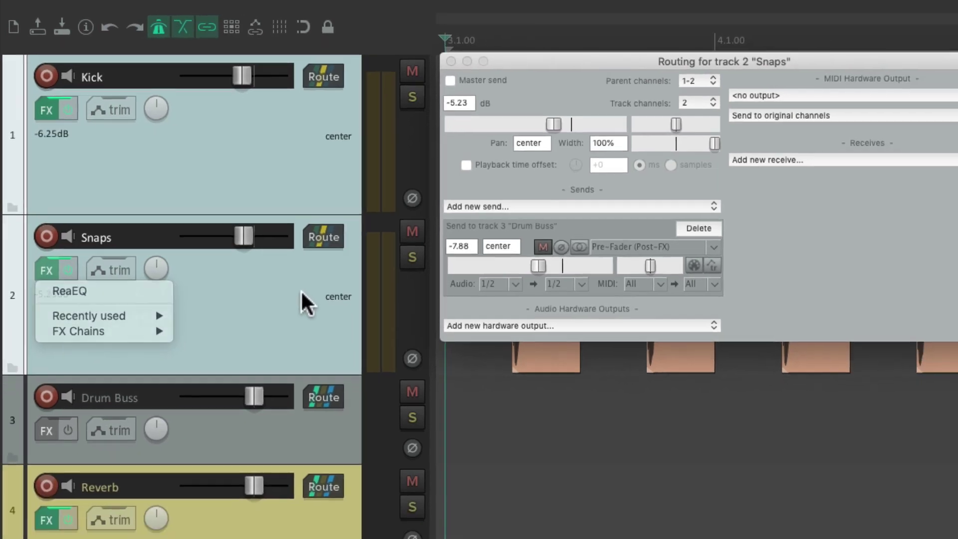
pyautogui.click(335, 326)
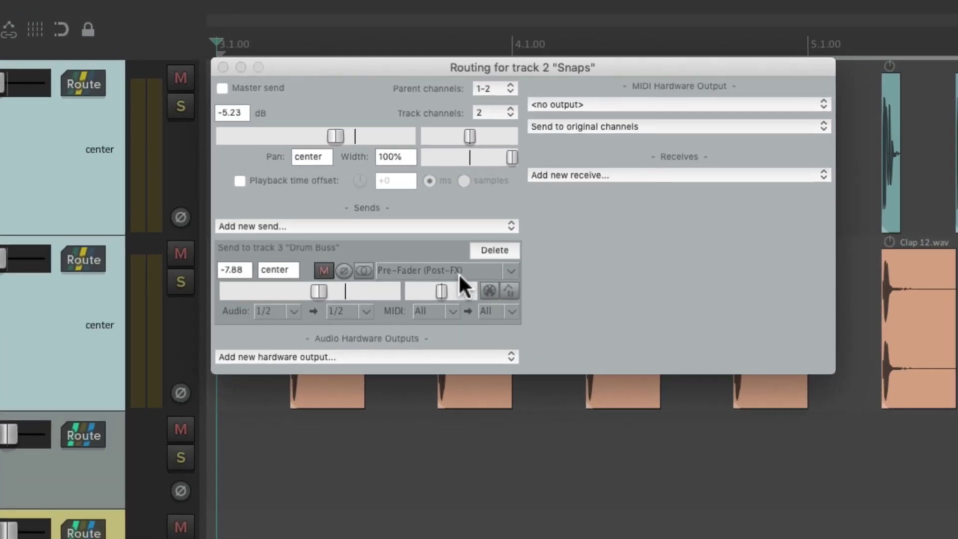
# Delete Snaps' Drum Buss send, close its routing window, and bring up the track/send default preferences
pyautogui.click(553, 205)
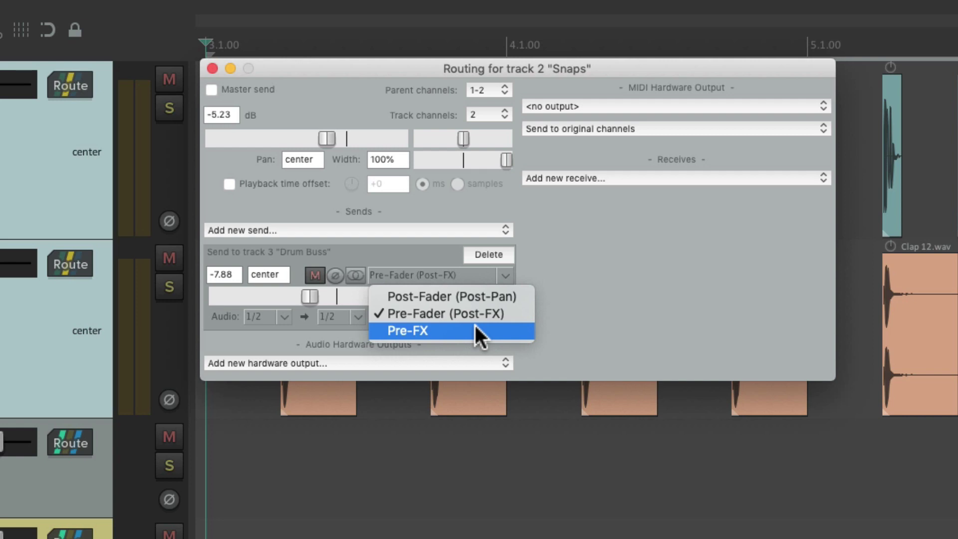
pyautogui.click(612, 260)
pyautogui.click(496, 249)
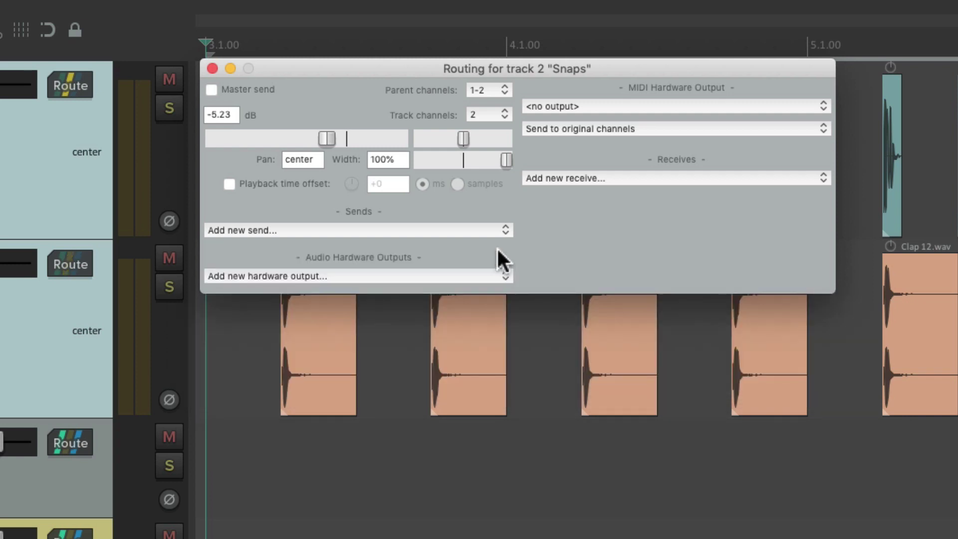
pyautogui.press('Escape')
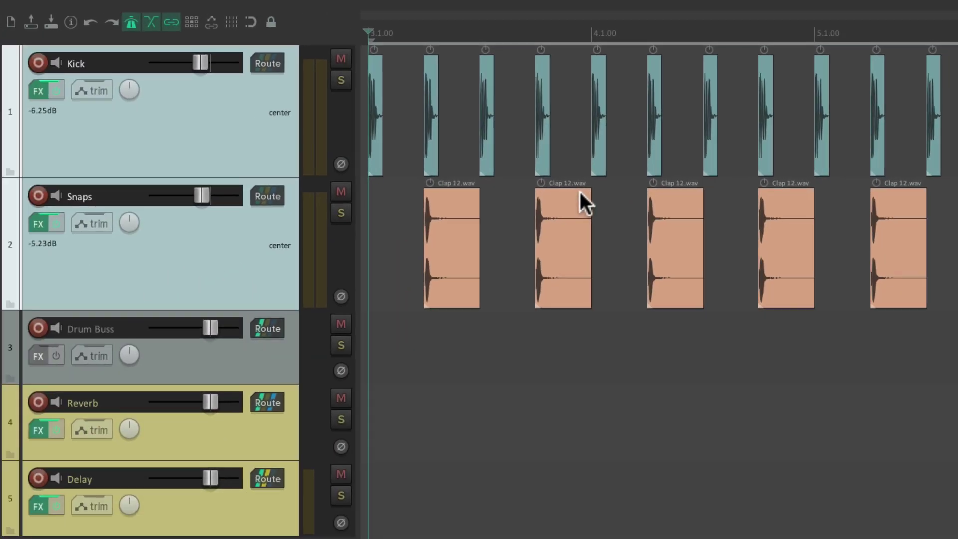
pyautogui.press('super+comma')
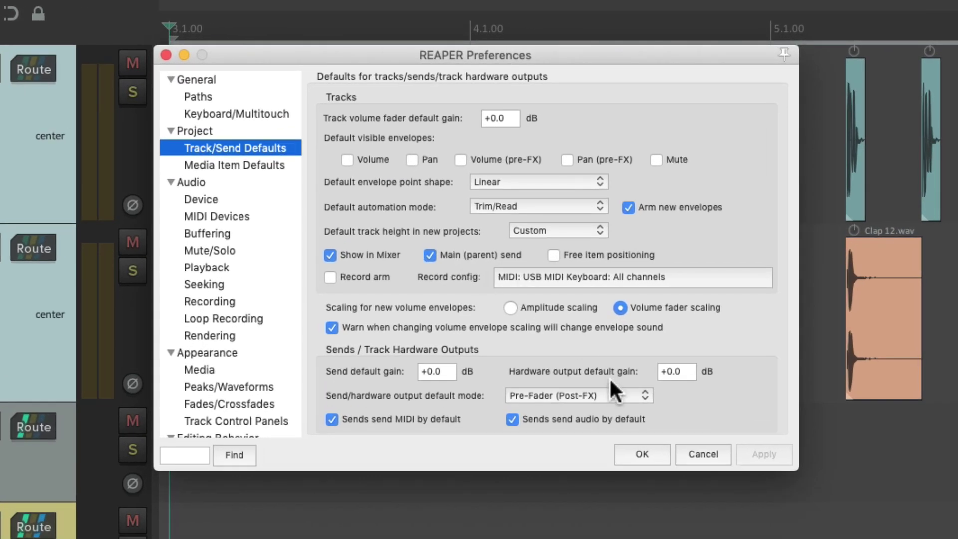
# Make Pre-FX the default send mode and close Preferences
pyautogui.click(611, 391)
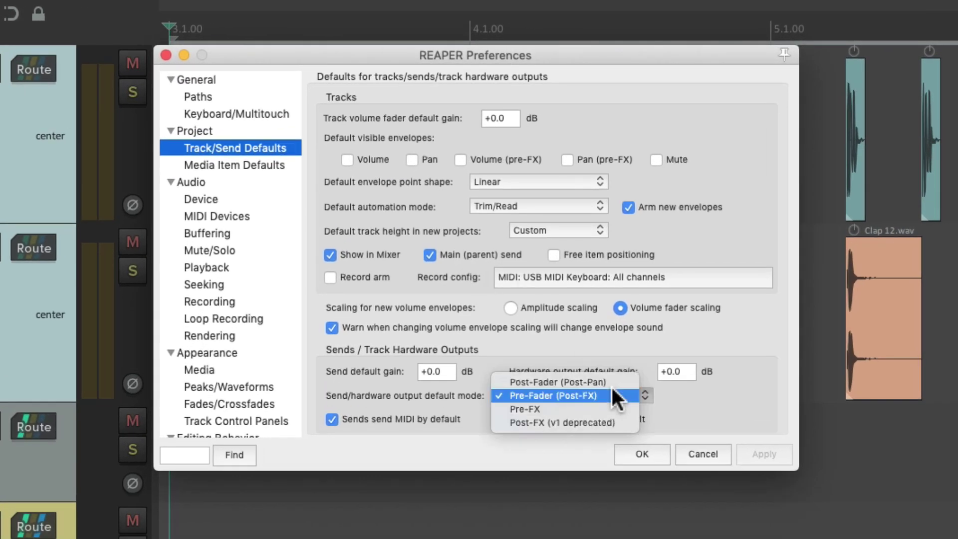
pyautogui.click(612, 412)
pyautogui.press('Return')
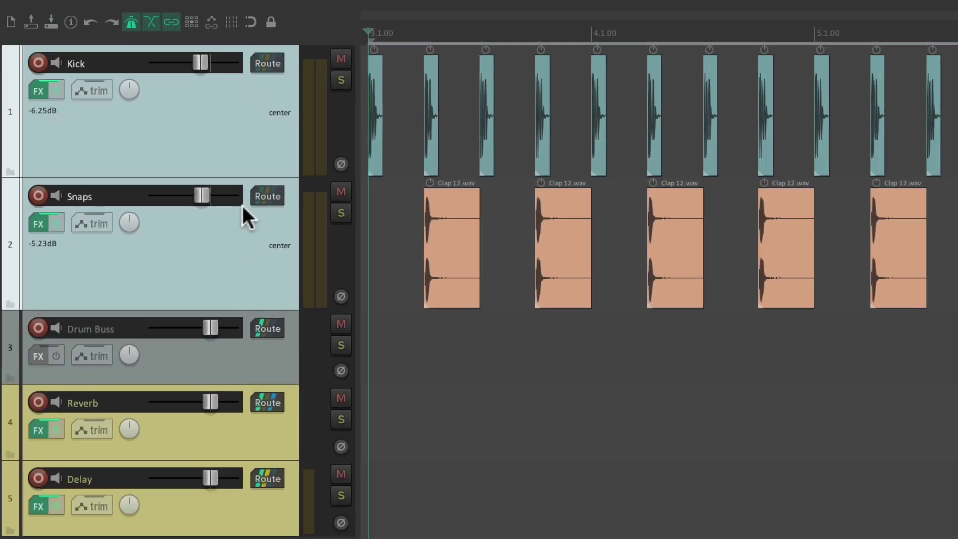
# Add a fresh send from Kick to Drum Buss
pyautogui.click(274, 59)
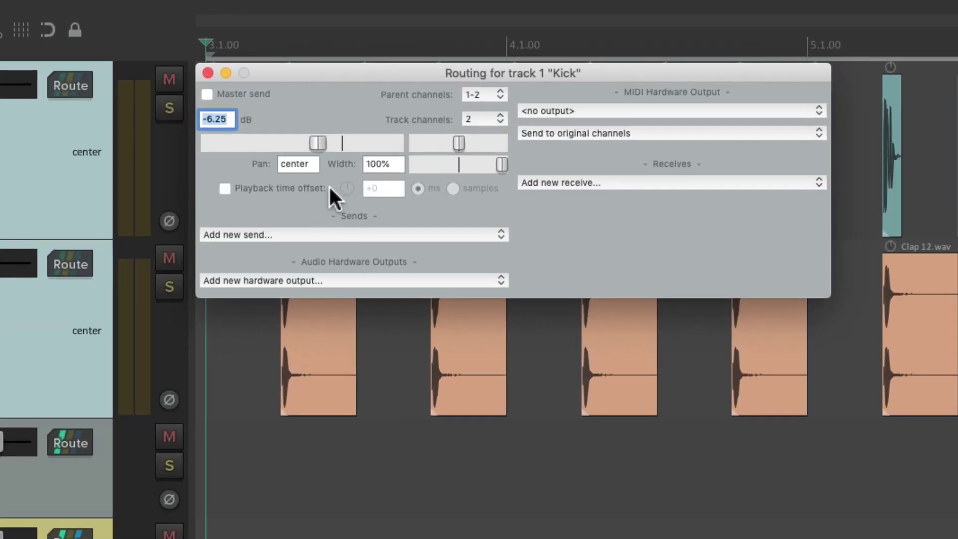
pyautogui.click(378, 235)
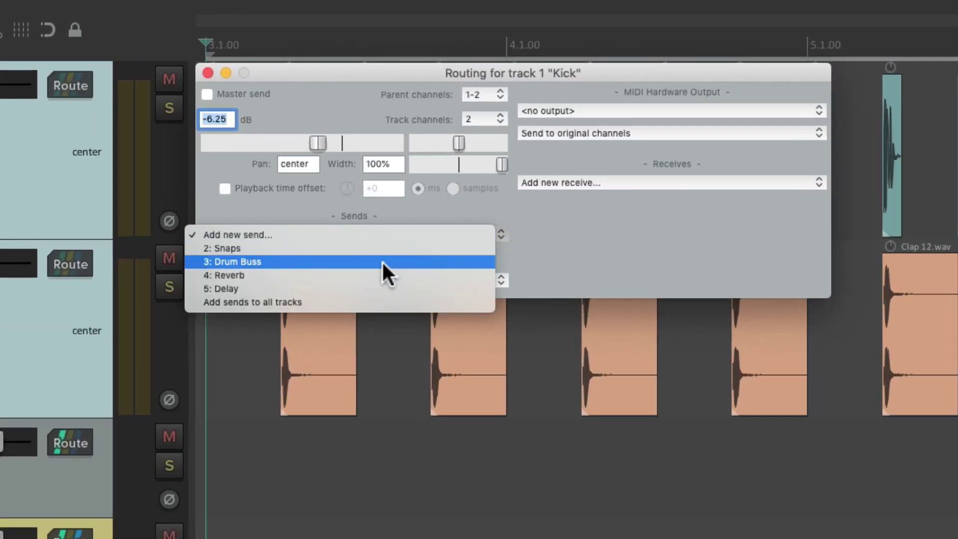
pyautogui.click(382, 260)
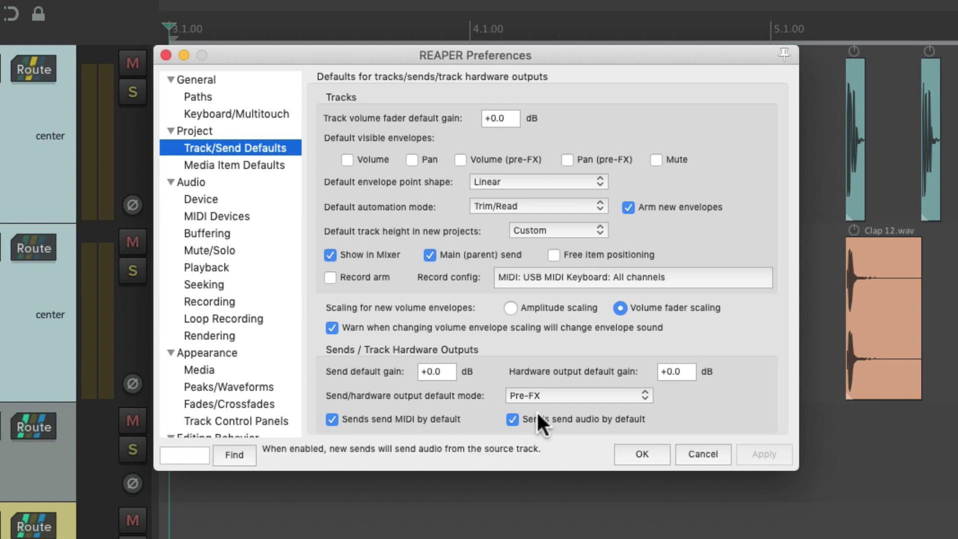
# Set new-send defaults to Pre-Fader (Post-FX) with -inf gain and close Preferences
pyautogui.click(570, 396)
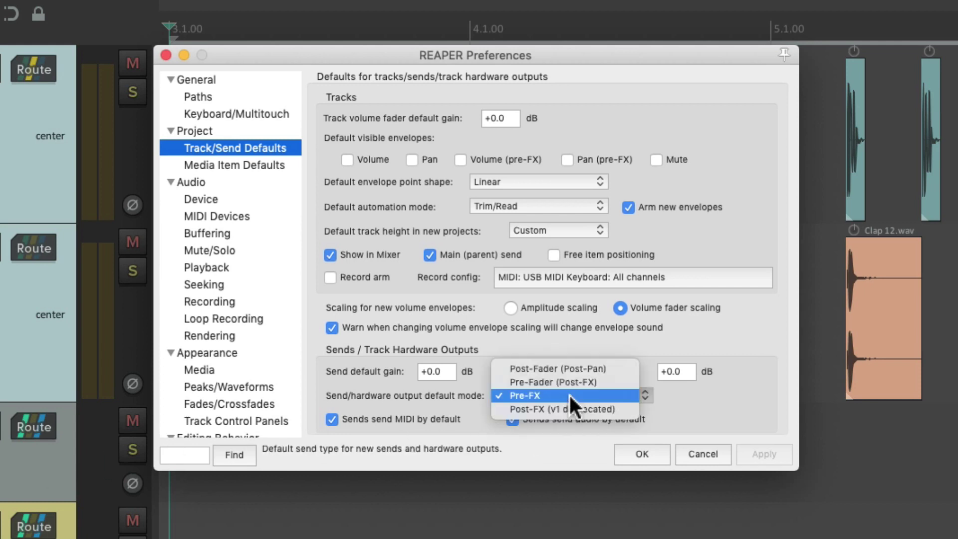
pyautogui.click(618, 368)
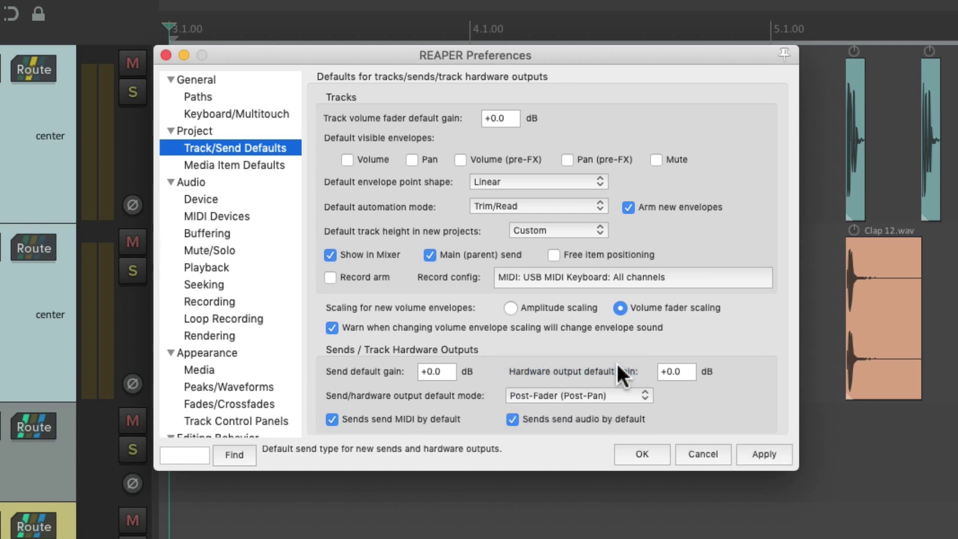
pyautogui.click(616, 394)
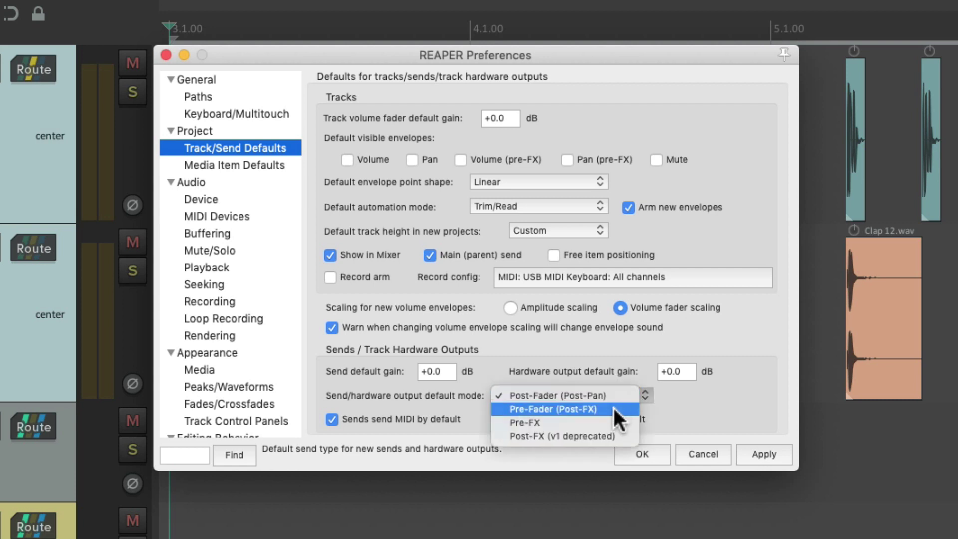
pyautogui.click(617, 410)
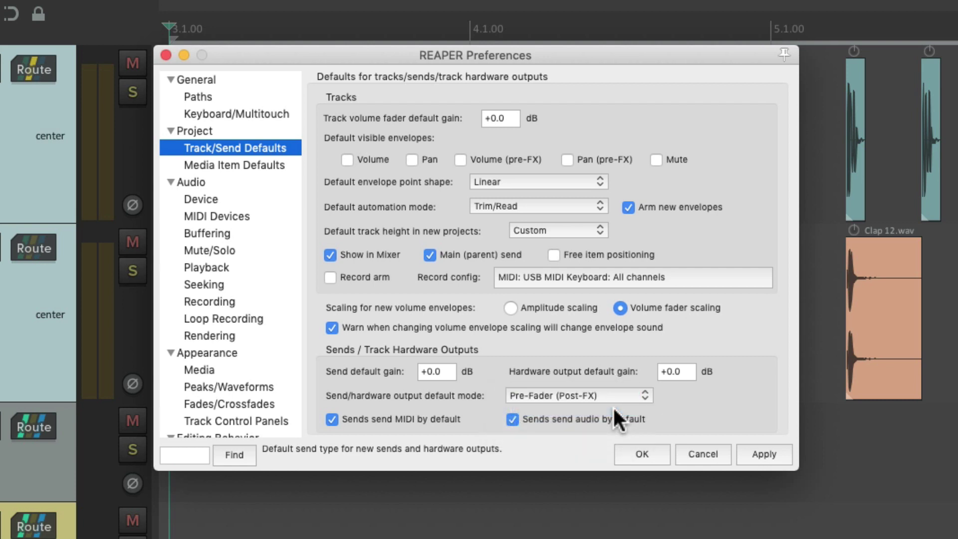
pyautogui.click(614, 394)
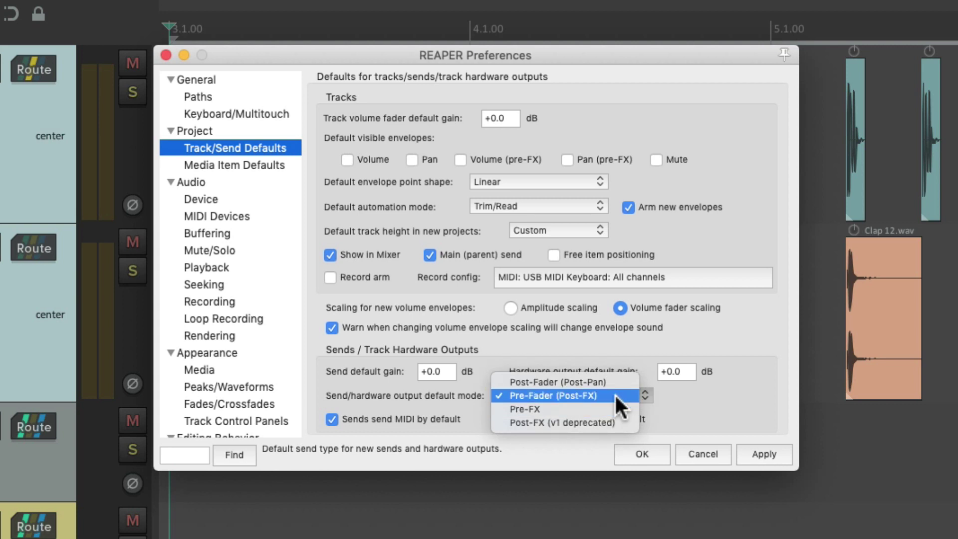
pyautogui.click(615, 394)
pyautogui.click(446, 371)
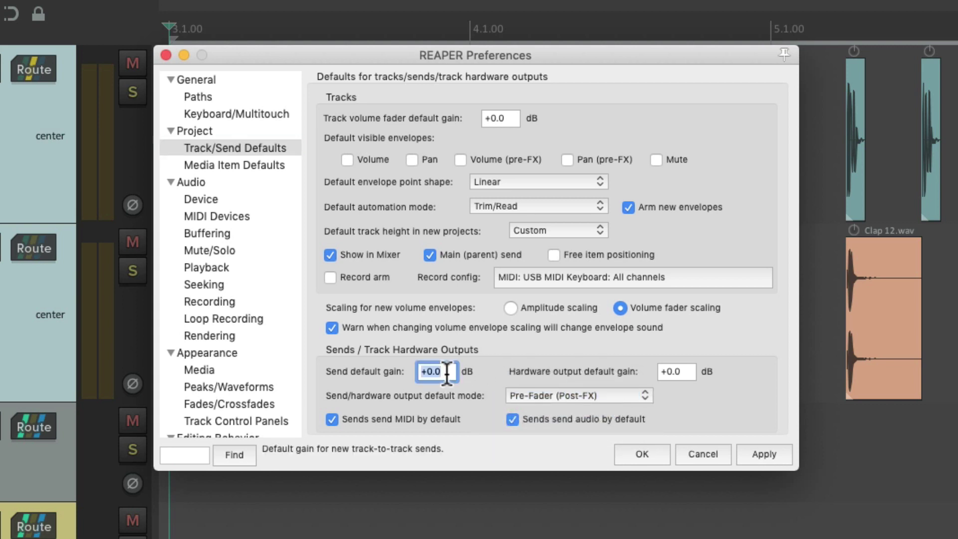
pyautogui.write('-inf')
pyautogui.press('Return')
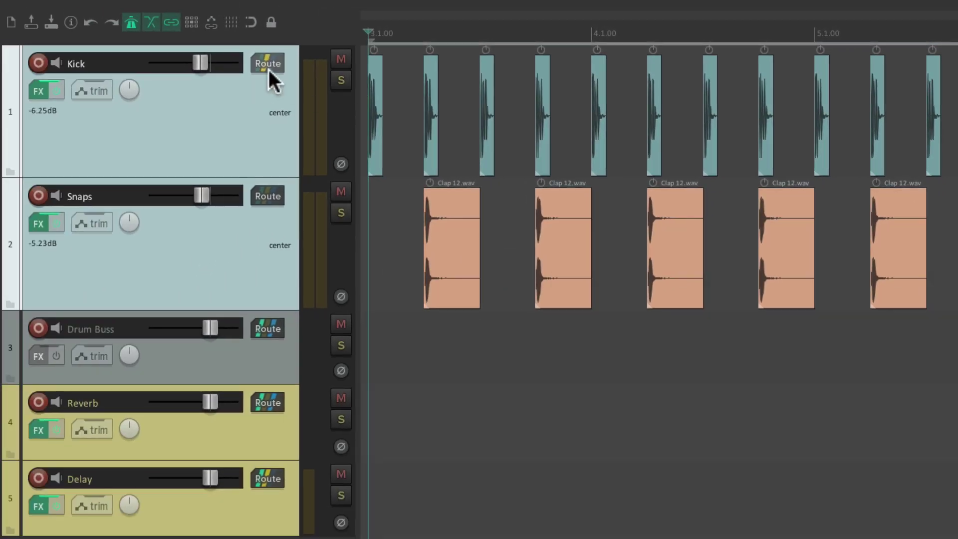
# Add a new Kick send to Drum Buss, then select the default send gain for replacing
pyautogui.click(269, 67)
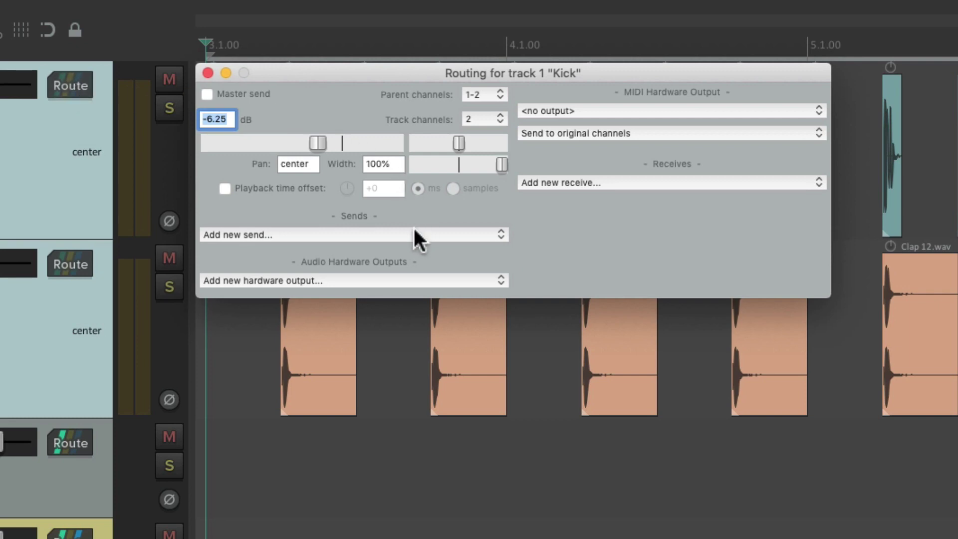
pyautogui.click(412, 233)
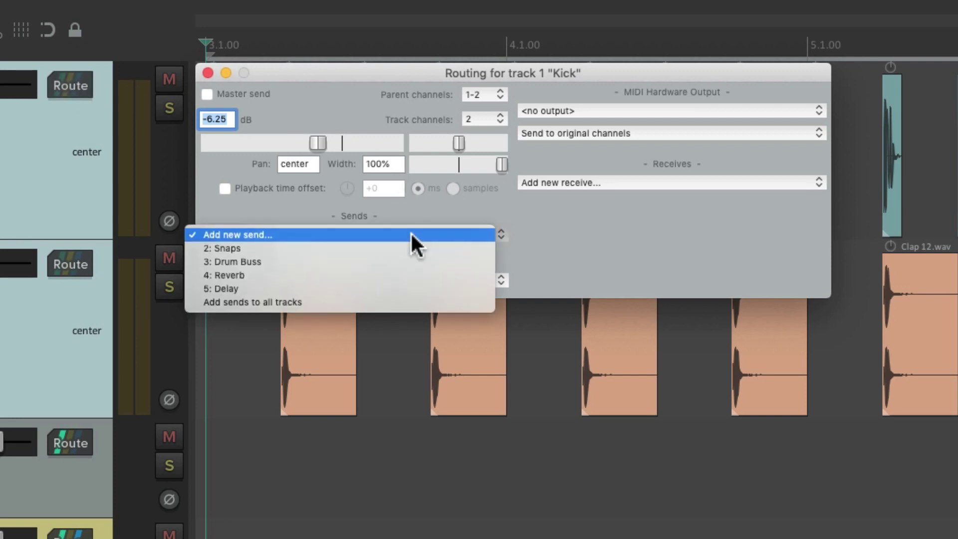
pyautogui.click(410, 261)
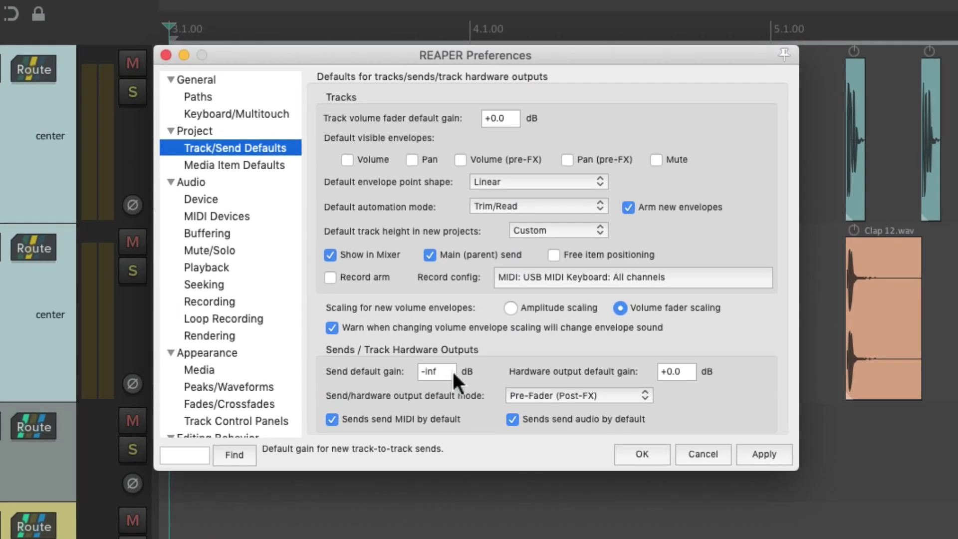
pyautogui.click(455, 378)
pyautogui.doubleClick(456, 378)
# Set the default send gain to +0.0 dB and mode to Post-Fader (Post-Pan), then save Preferences
pyautogui.write('+0.0')
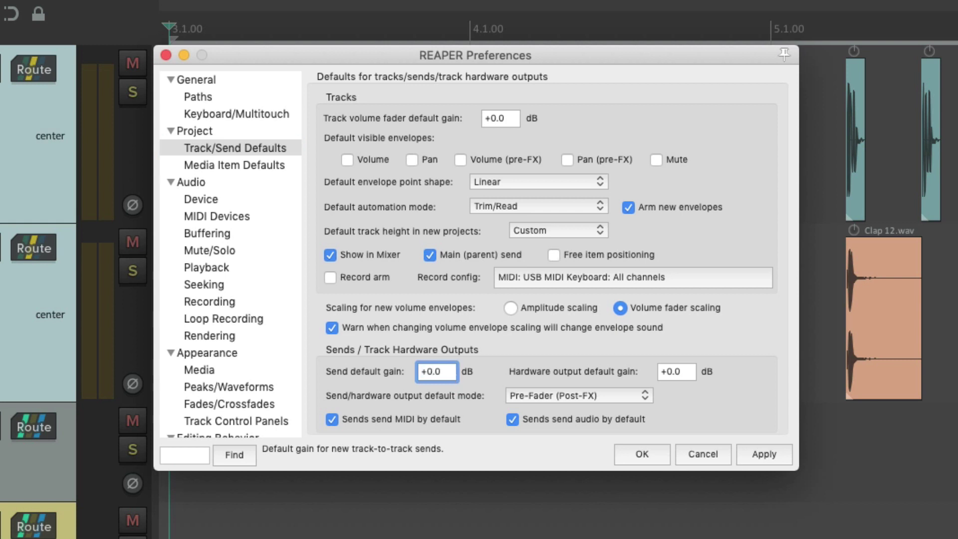
pyautogui.press('Return')
pyautogui.click(597, 394)
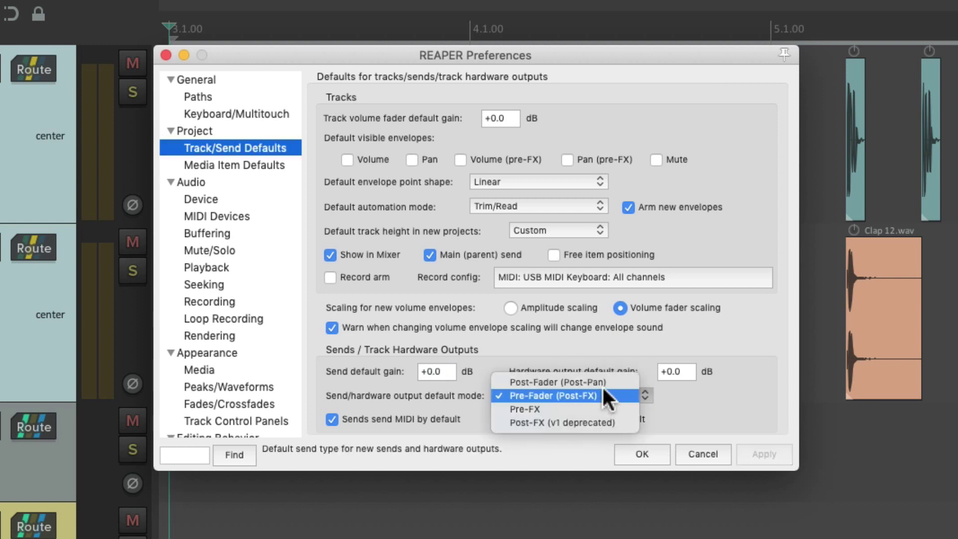
pyautogui.click(609, 382)
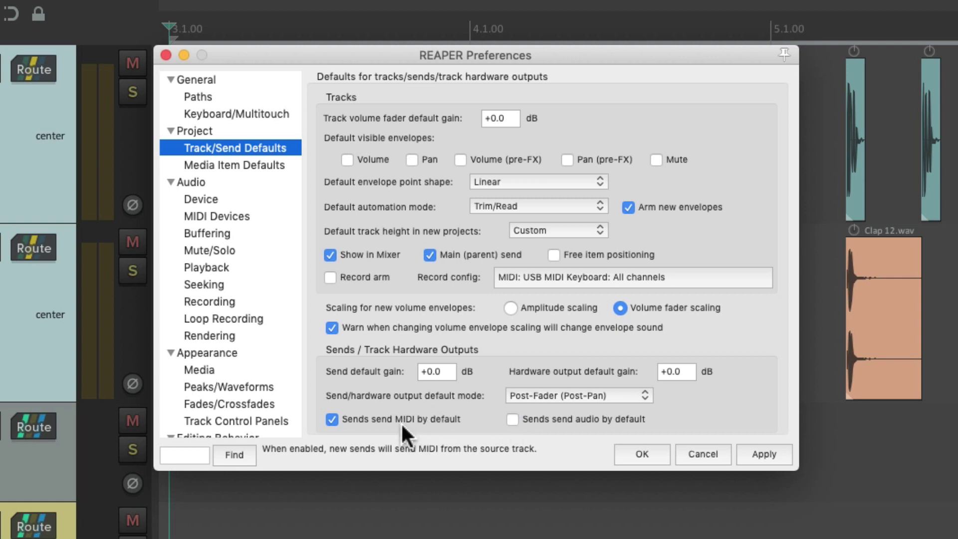
pyautogui.click(634, 453)
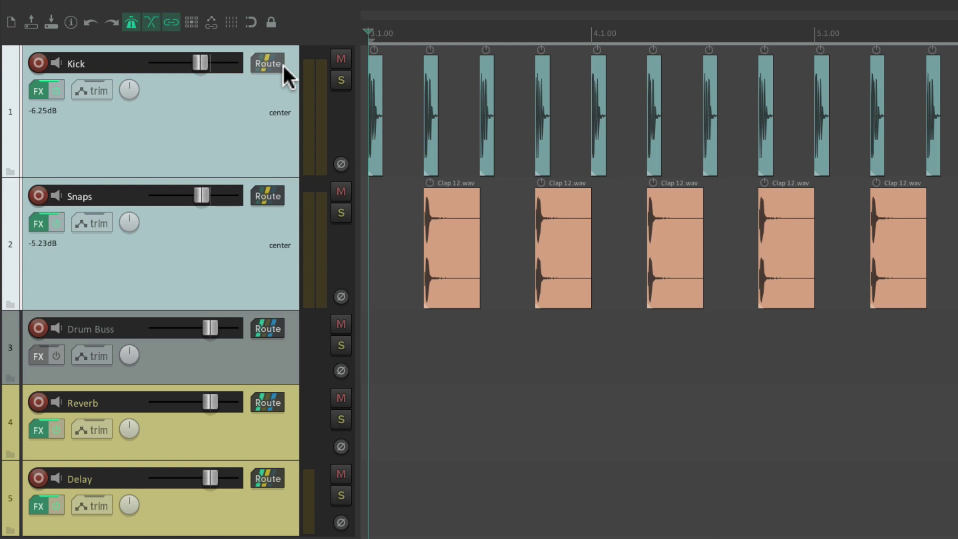
# Add a Kick send to Drum Buss with stereo audio 1/2, and tick Sends send audio by default
pyautogui.click(268, 64)
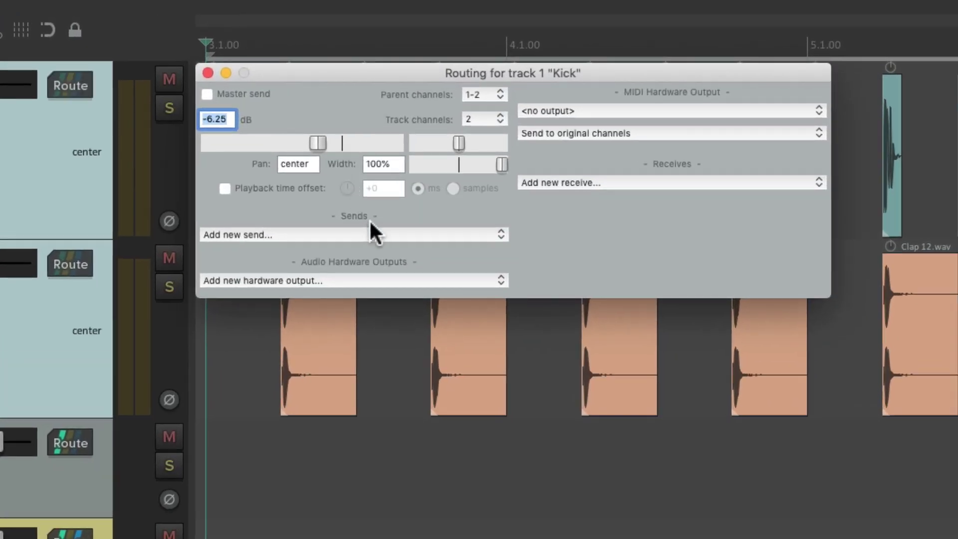
pyautogui.click(377, 233)
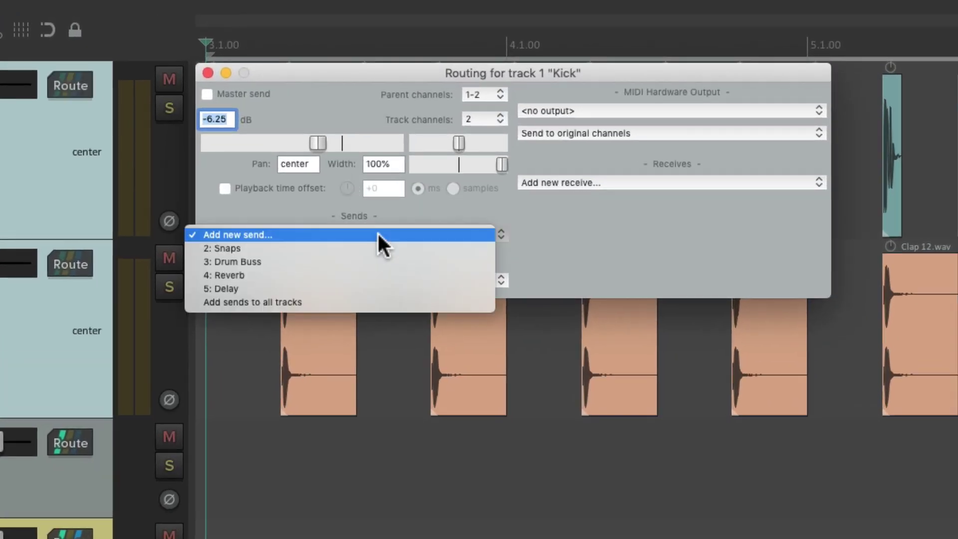
pyautogui.click(392, 261)
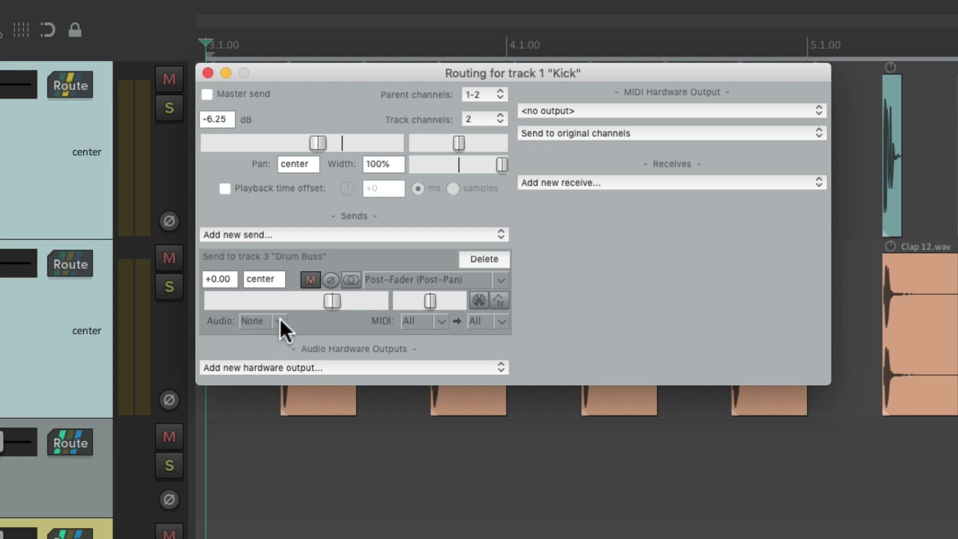
pyautogui.click(280, 321)
pyautogui.moveTo(482, 375)
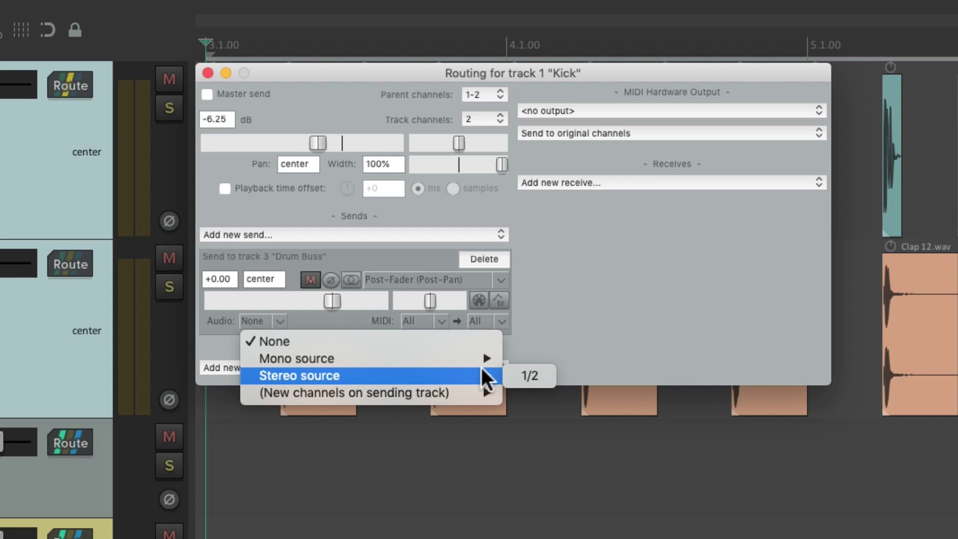
pyautogui.click(548, 375)
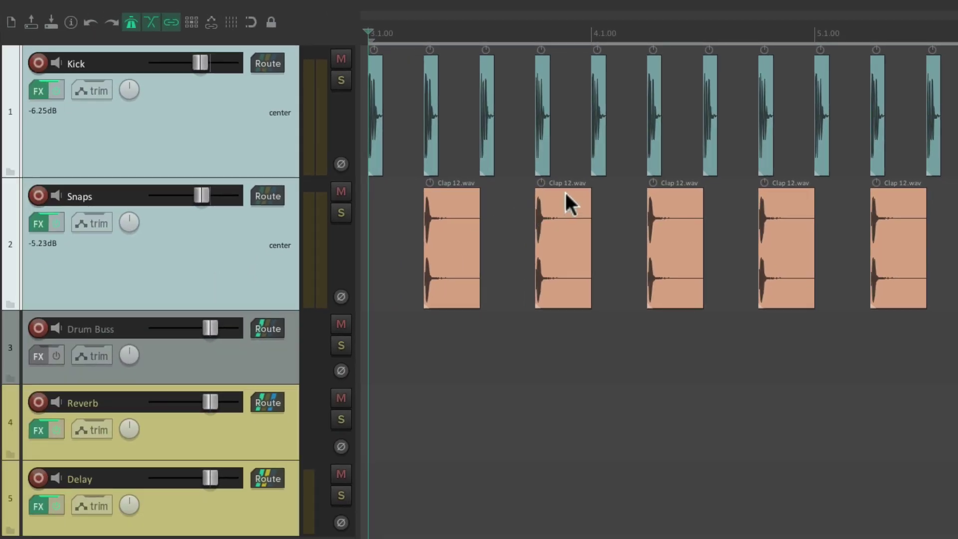
pyautogui.press('super+comma')
pyautogui.click(513, 418)
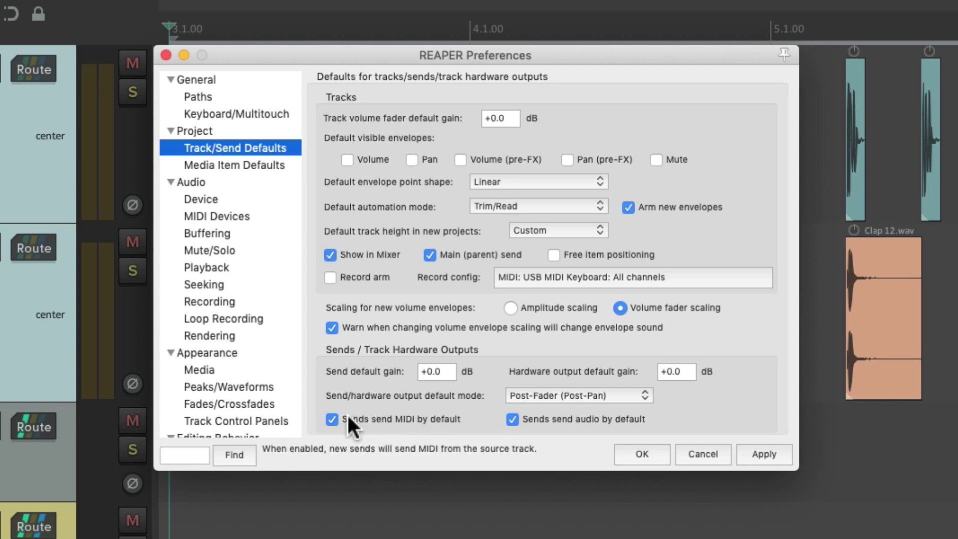
# Stop new sends carrying MIDI by default, then add a test Kick send to Drum Buss
pyautogui.click(332, 419)
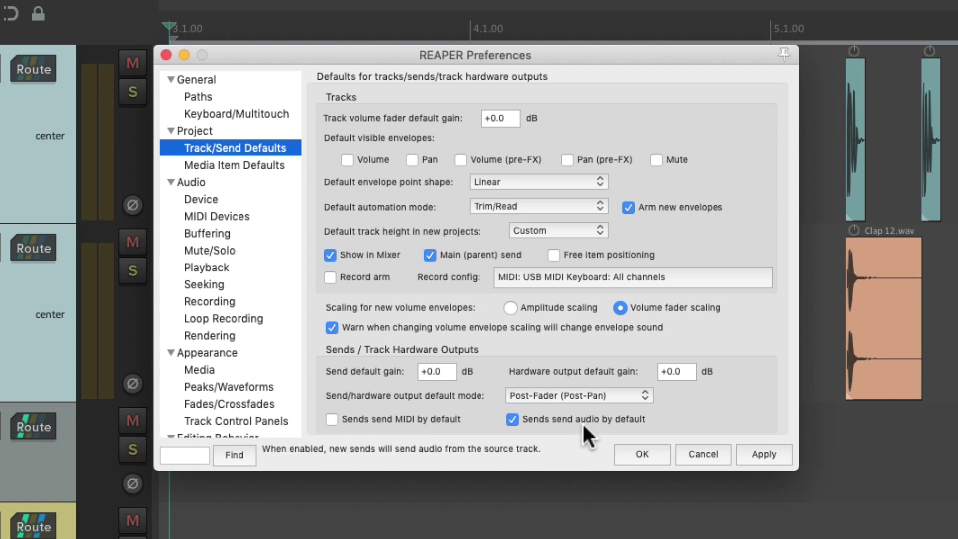
pyautogui.click(643, 454)
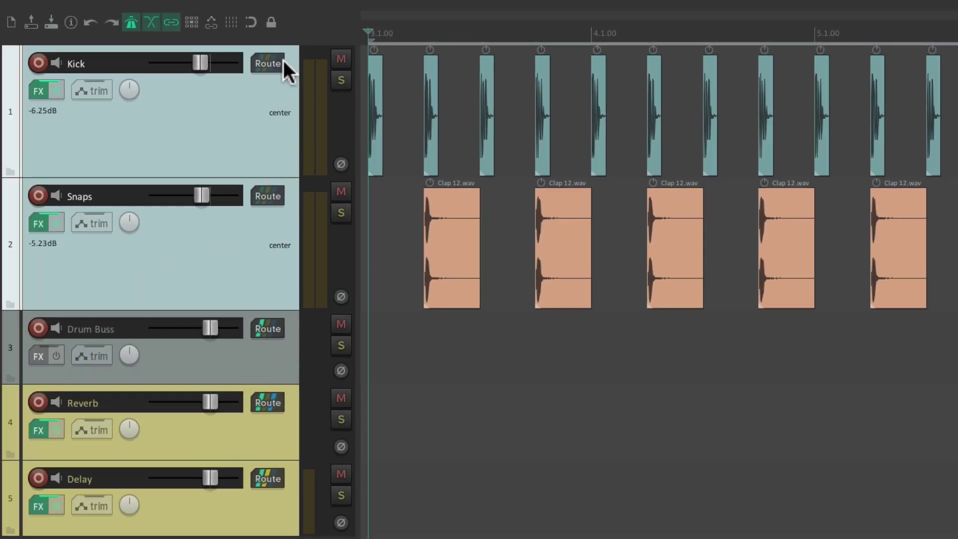
pyautogui.click(277, 67)
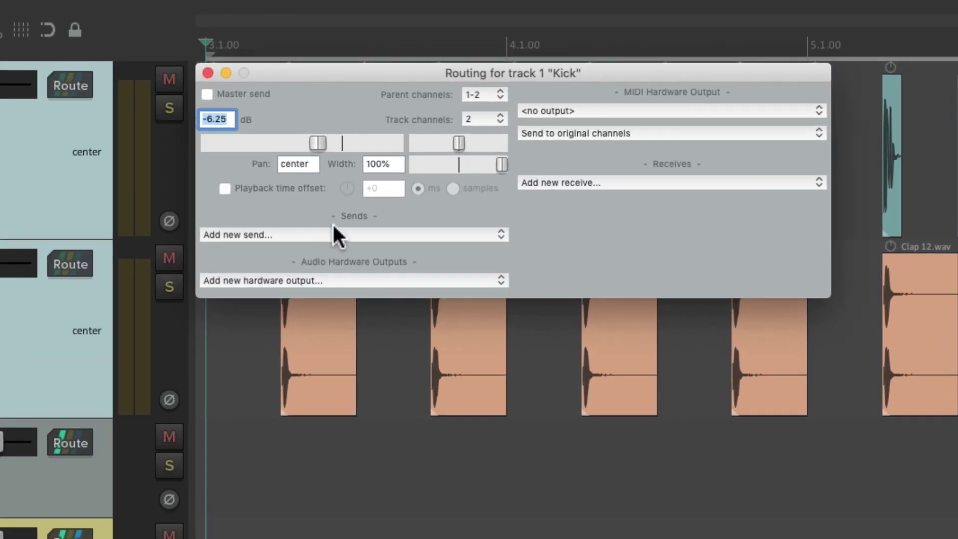
pyautogui.click(344, 235)
pyautogui.click(355, 260)
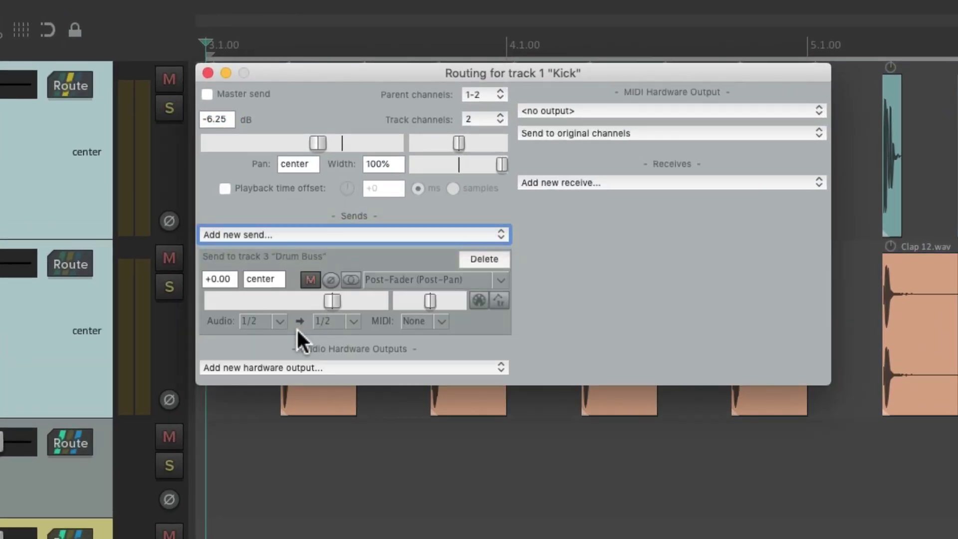
# Check the test send's MIDI channel options, then delete the send
pyautogui.click(440, 321)
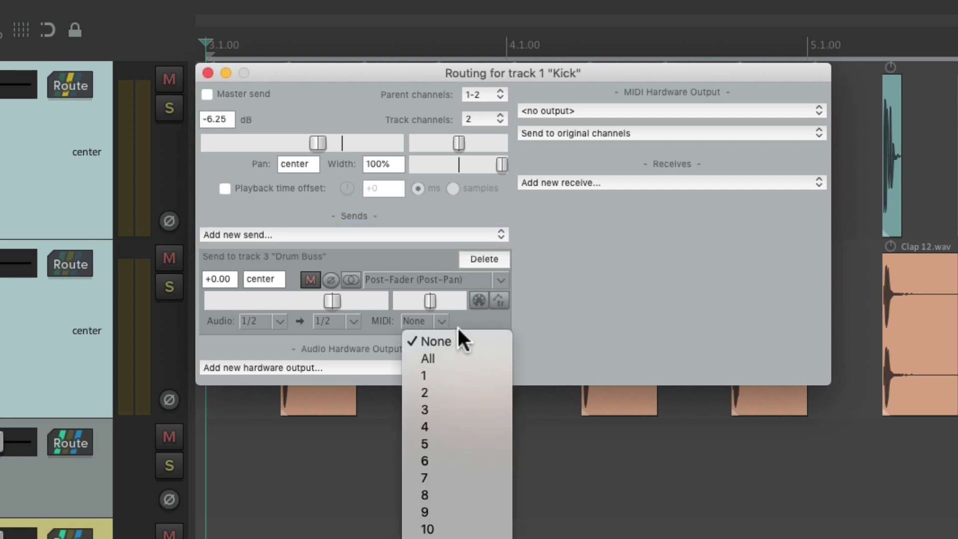
pyautogui.click(457, 351)
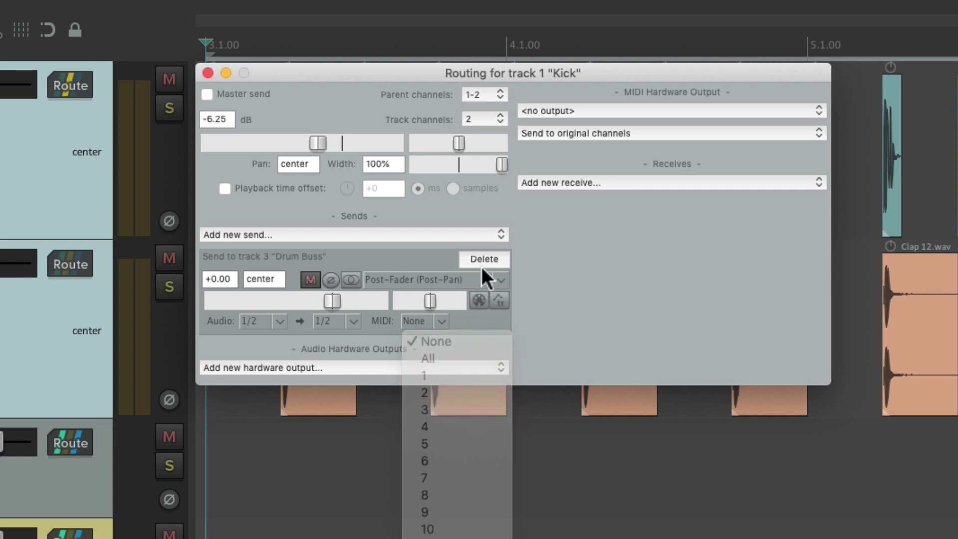
pyautogui.click(482, 259)
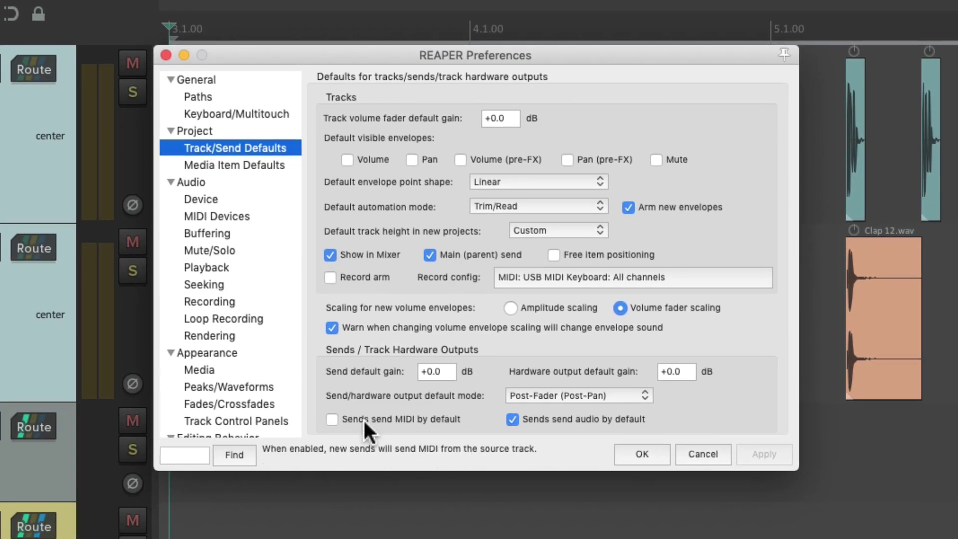
# Re-enable MIDI for new sends and set the defaults to -inf gain, Pre-Fader (Post-FX)
pyautogui.click(332, 419)
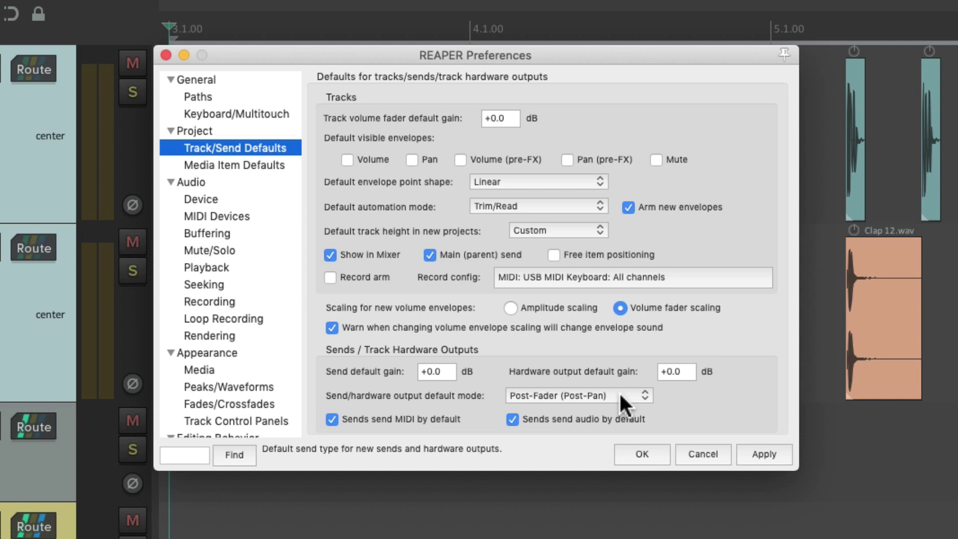
pyautogui.click(449, 372)
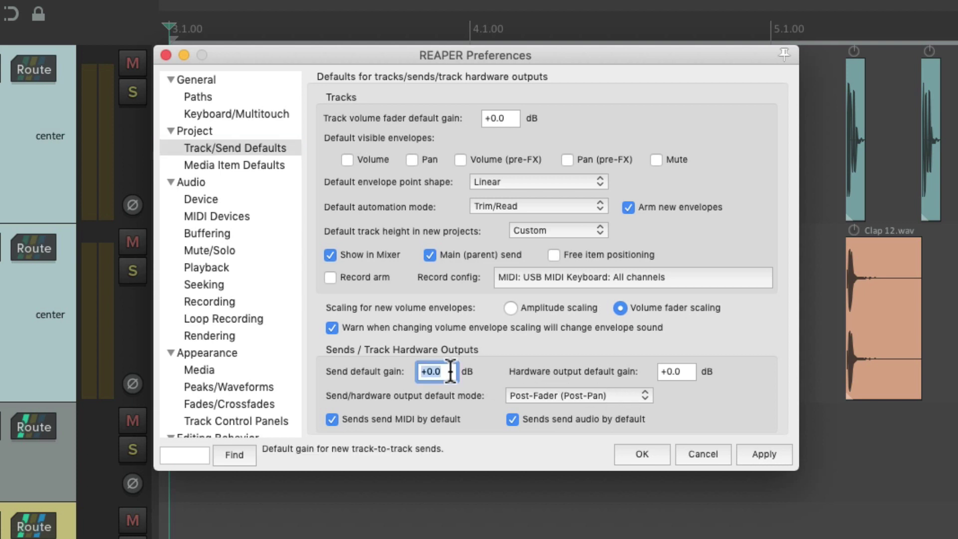
pyautogui.press('BackSpace')
pyautogui.write('-inf')
pyautogui.click(627, 395)
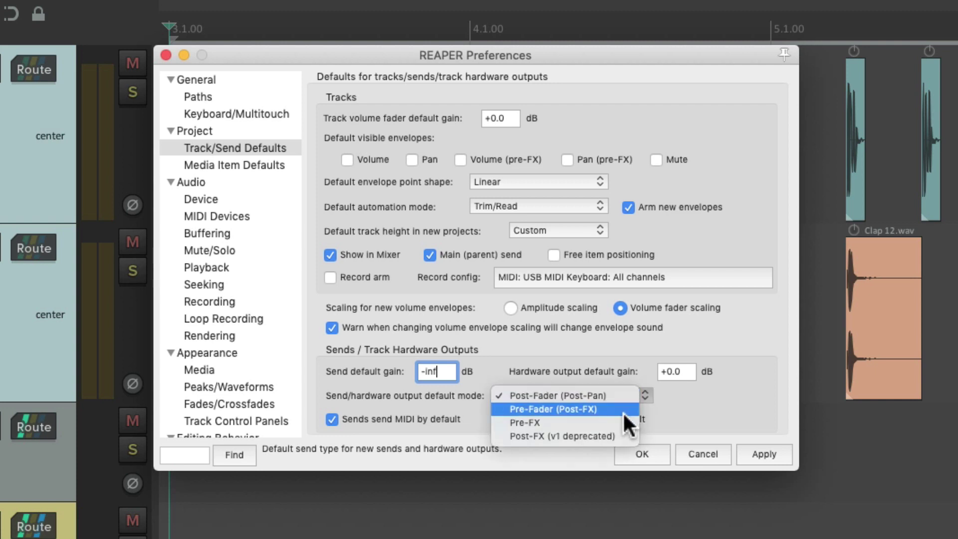
pyautogui.click(619, 407)
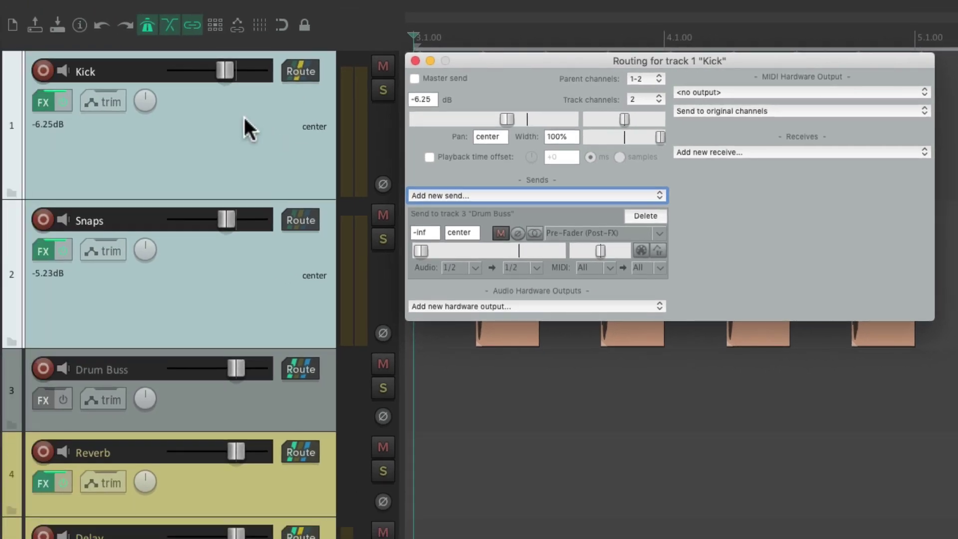
# Raise the Kick send to about -18 dB and restore defaults to +0.0 dB, Post-Fader (Post-Pan)
pyautogui.moveTo(425, 248); pyautogui.dragTo(474, 250)
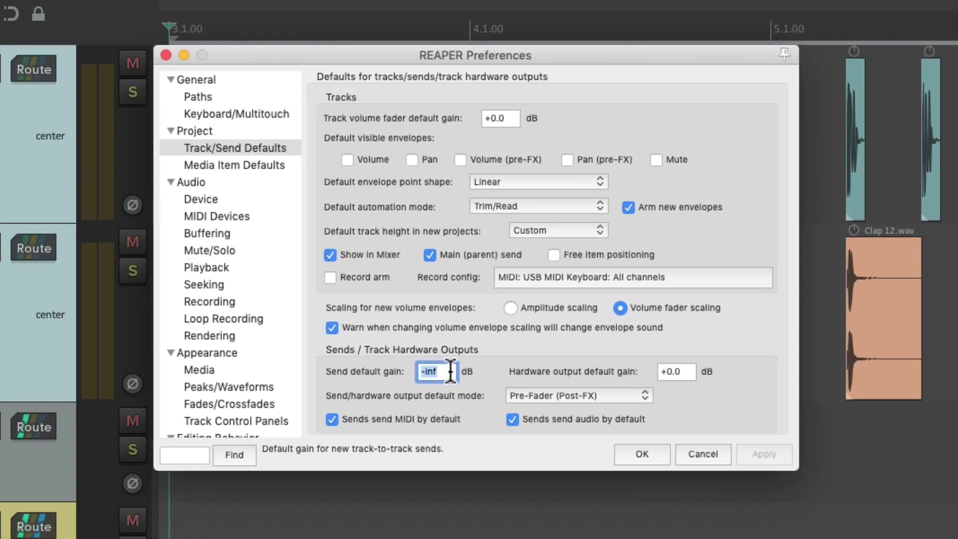
pyautogui.write('+0.0')
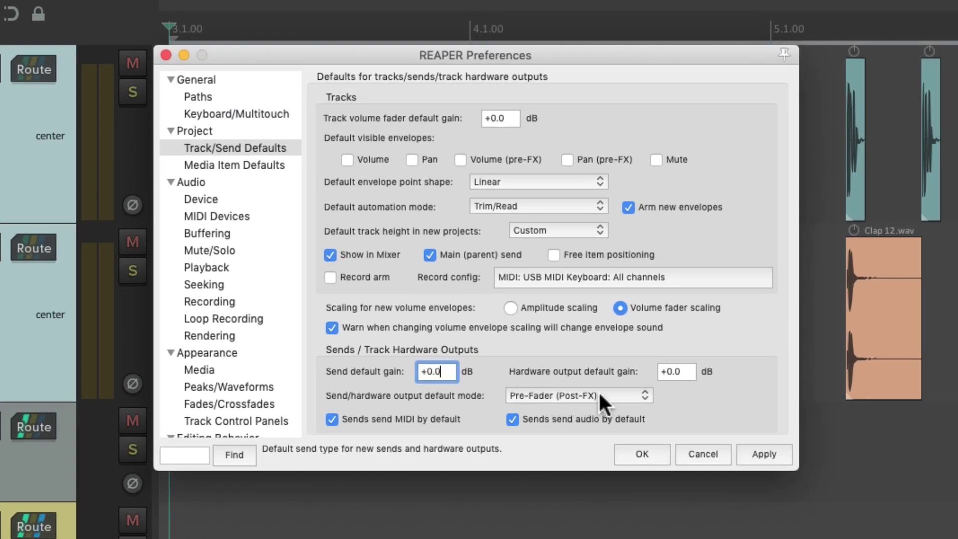
pyautogui.click(606, 394)
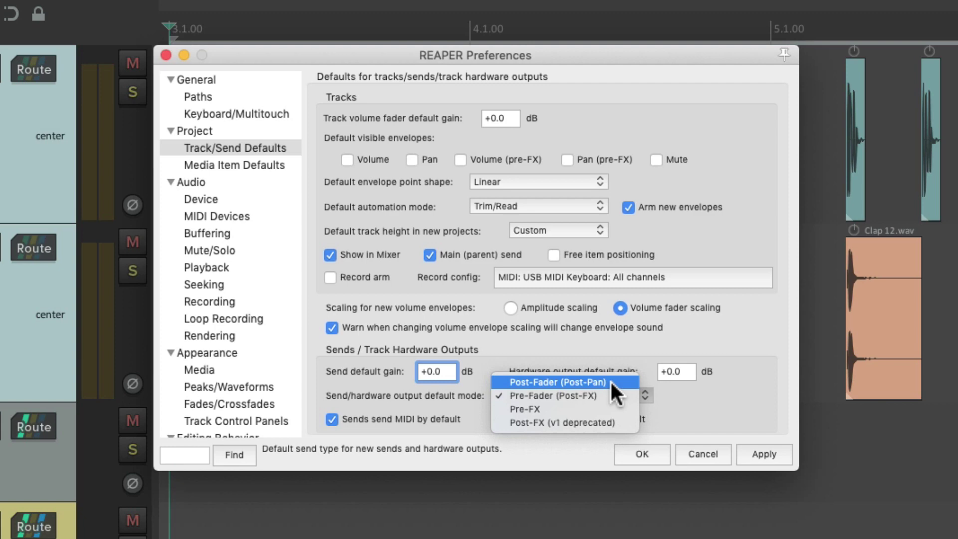
pyautogui.click(610, 382)
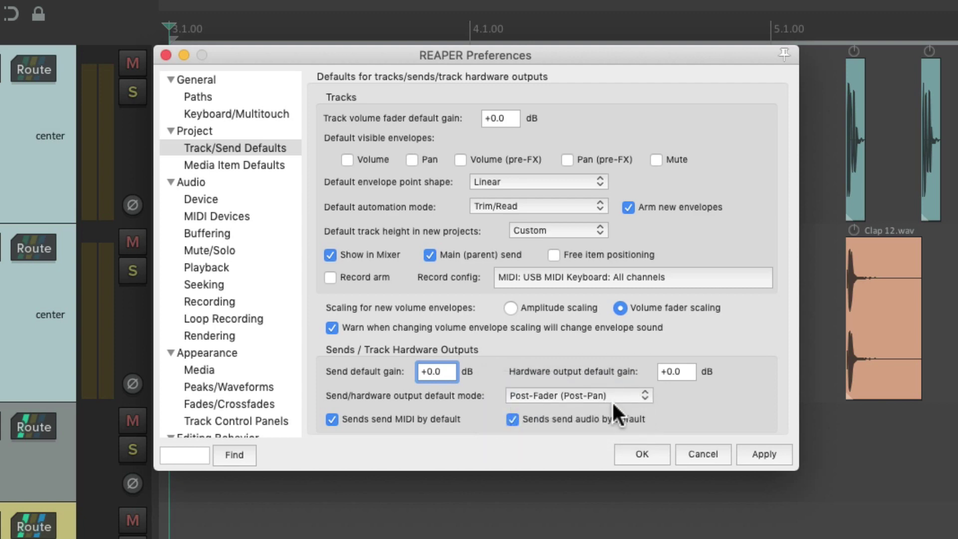